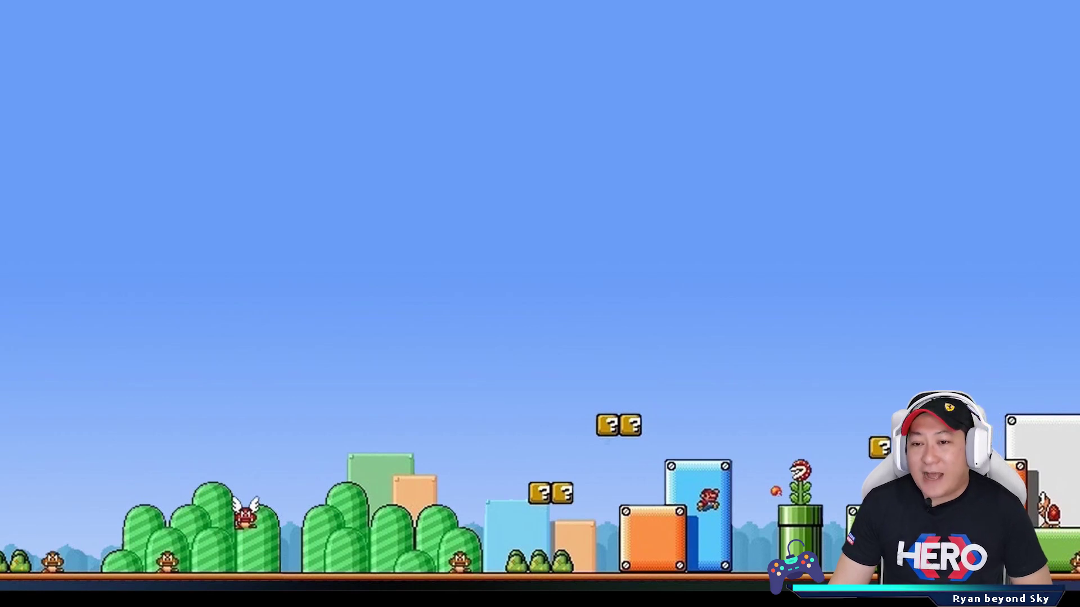
Open the File yang diperlukan folder on the desktop and look at the Downloads page of the yuzu website.
mouse_move(65, 79)
mouse_down()
mouse_move(52, 59)
mouse_move(55, 75)
mouse_up()
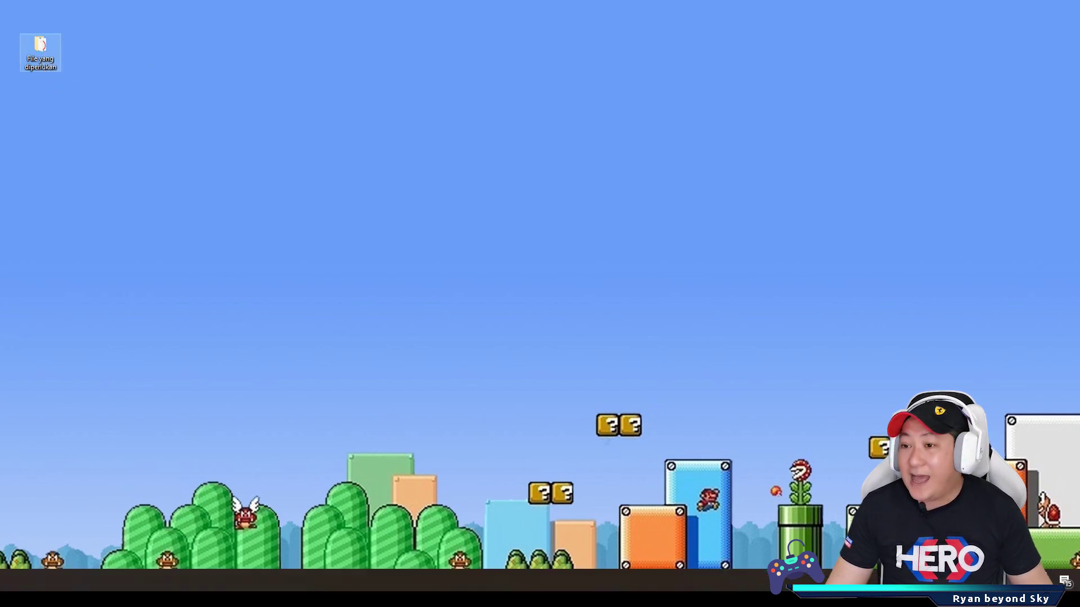
double_click(32, 67)
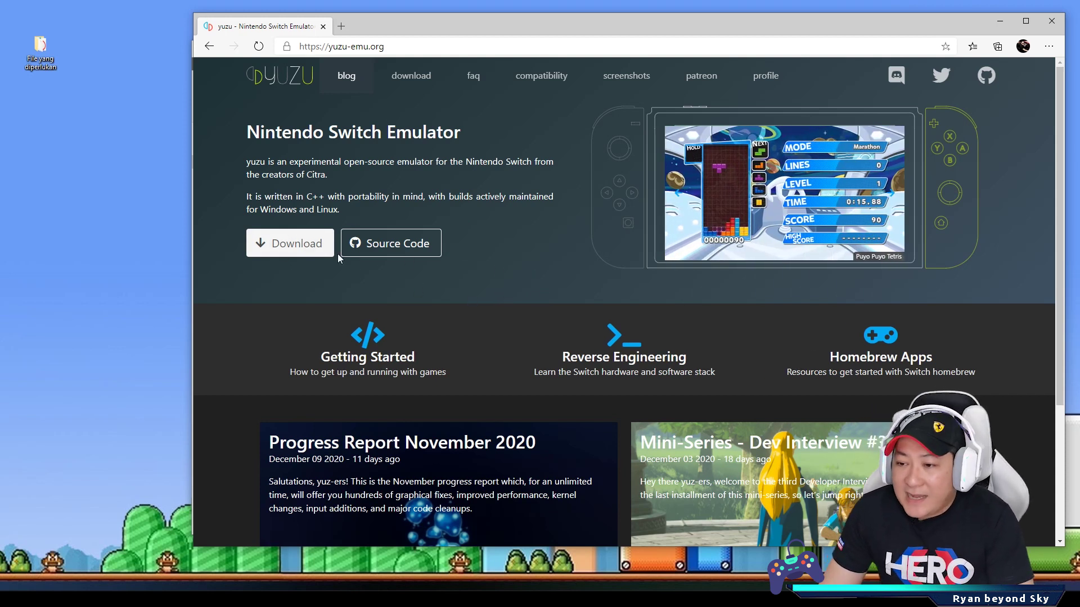
click(287, 247)
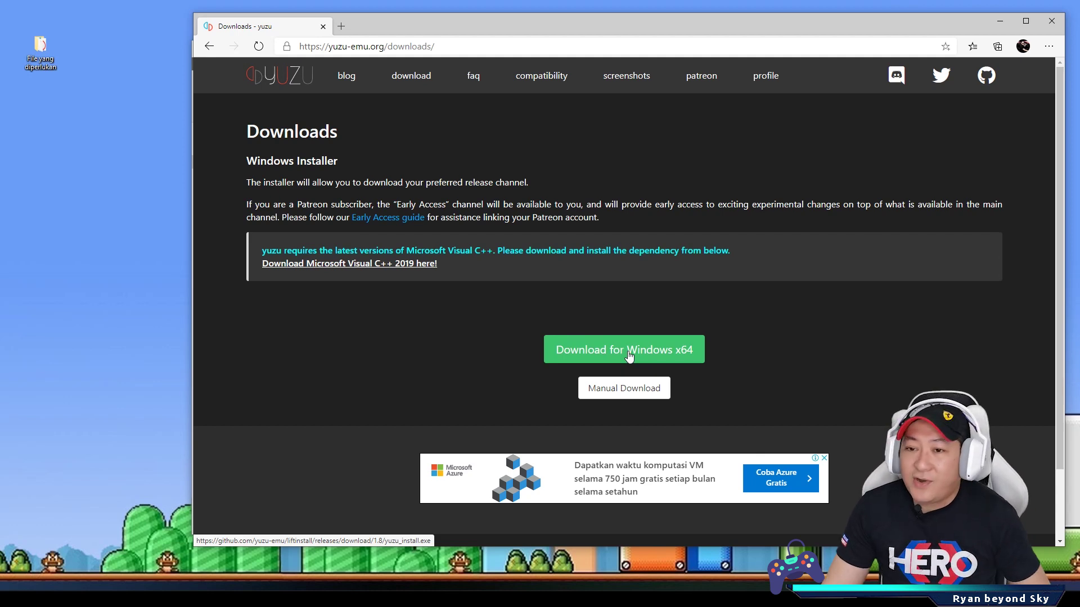
click(997, 24)
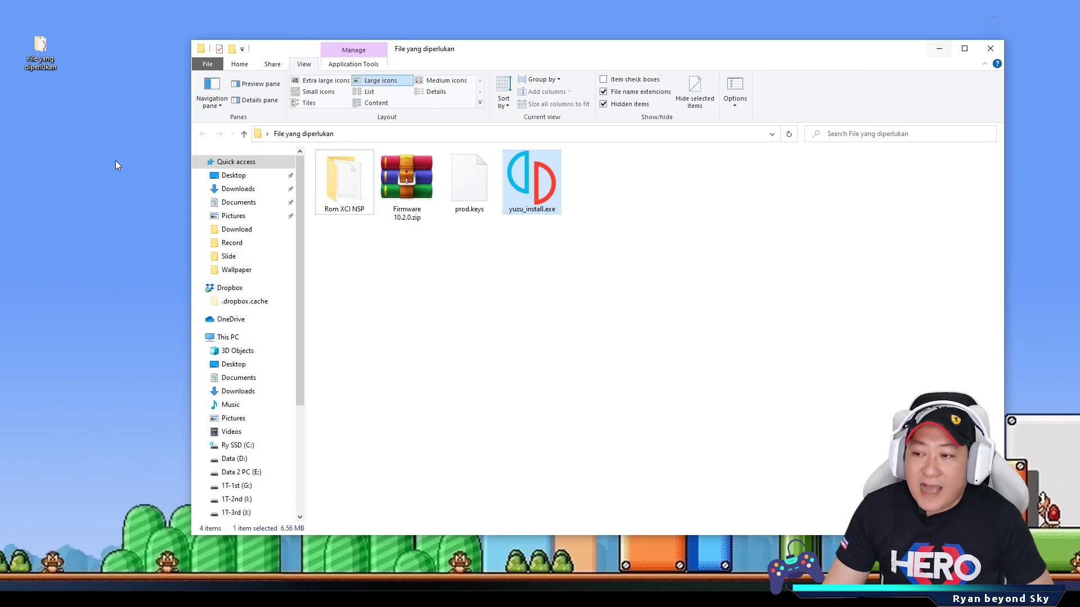
Launch yuzu_install.exe to view the installer's package choices and close it without modifying the installation.
double_click(533, 199)
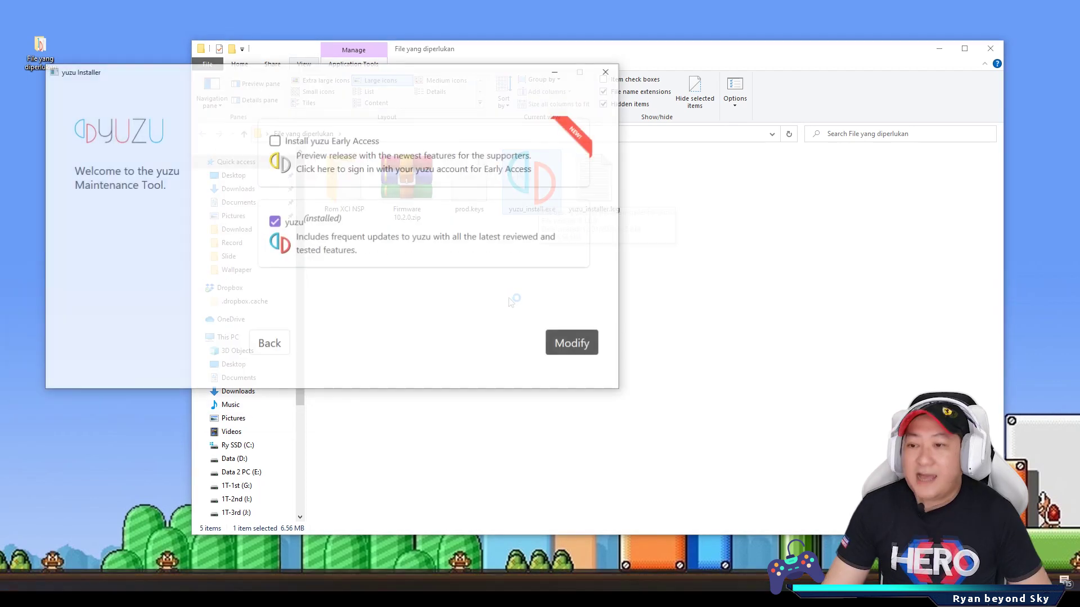
drag(416, 80, 466, 91)
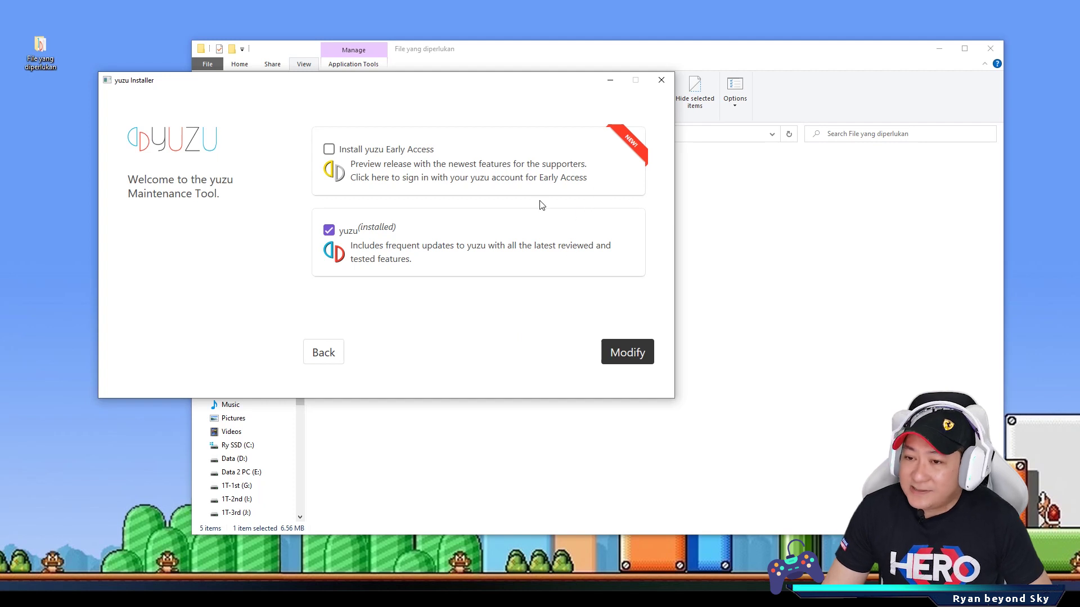
click(662, 87)
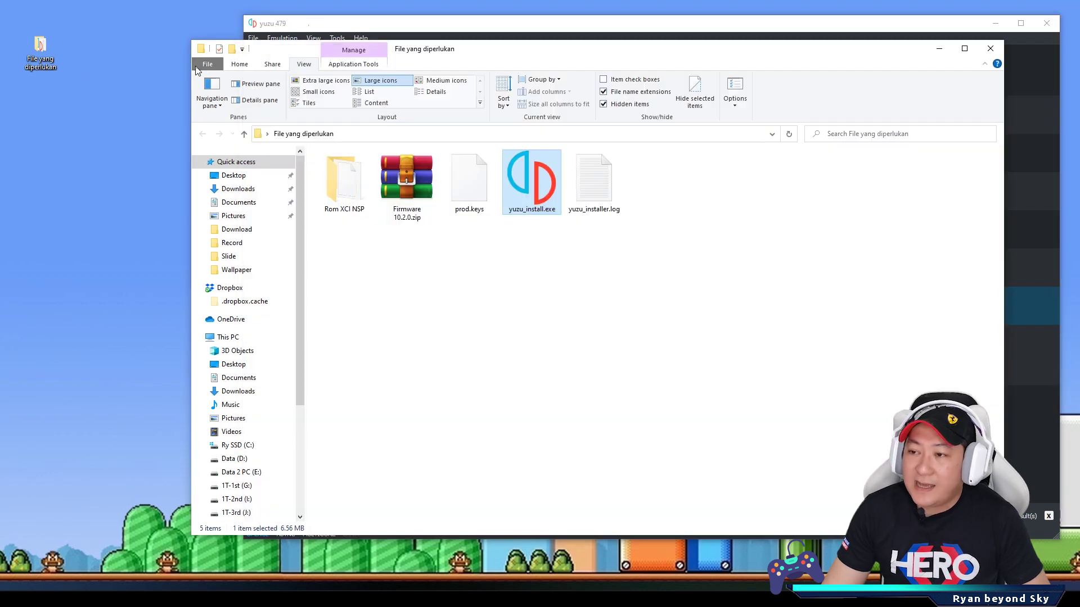
Copy the prod.keys file from the File yang diperlukan folder.
click(194, 66)
drag(494, 52, 387, 70)
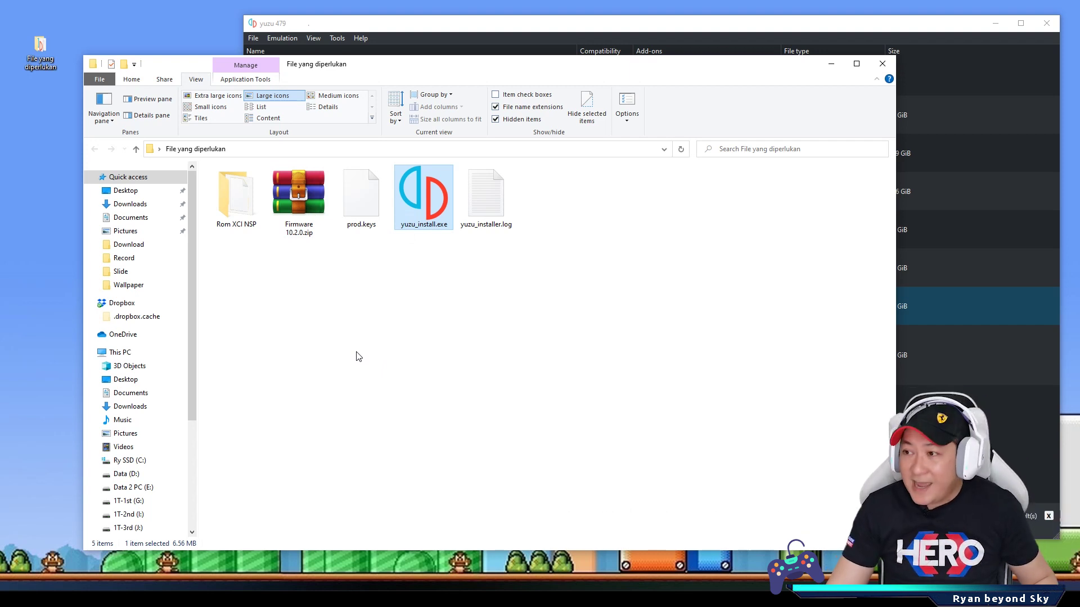
double_click(359, 200)
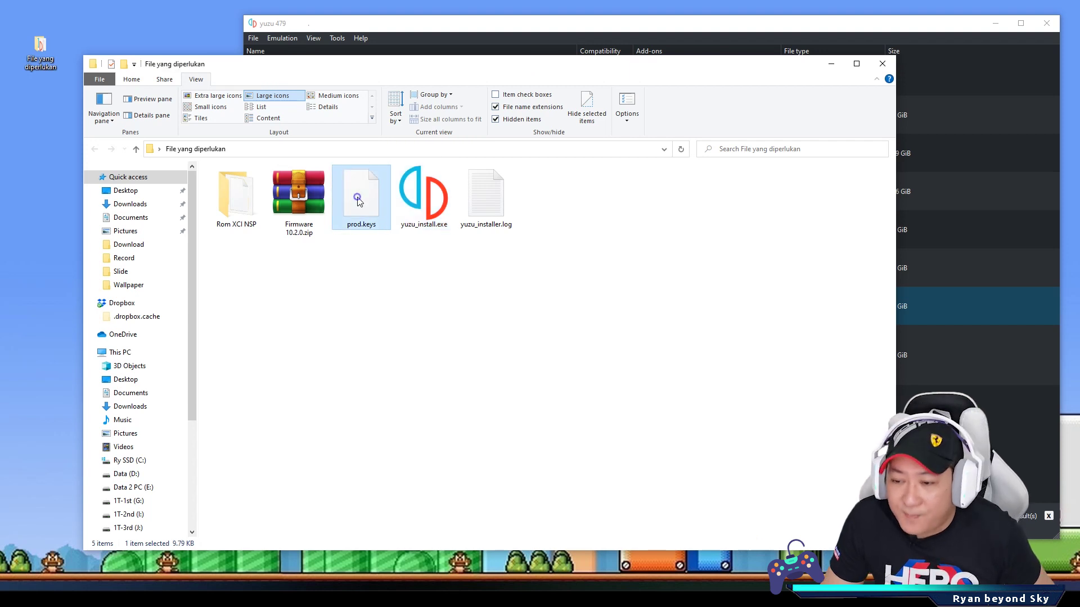
right_click(358, 198)
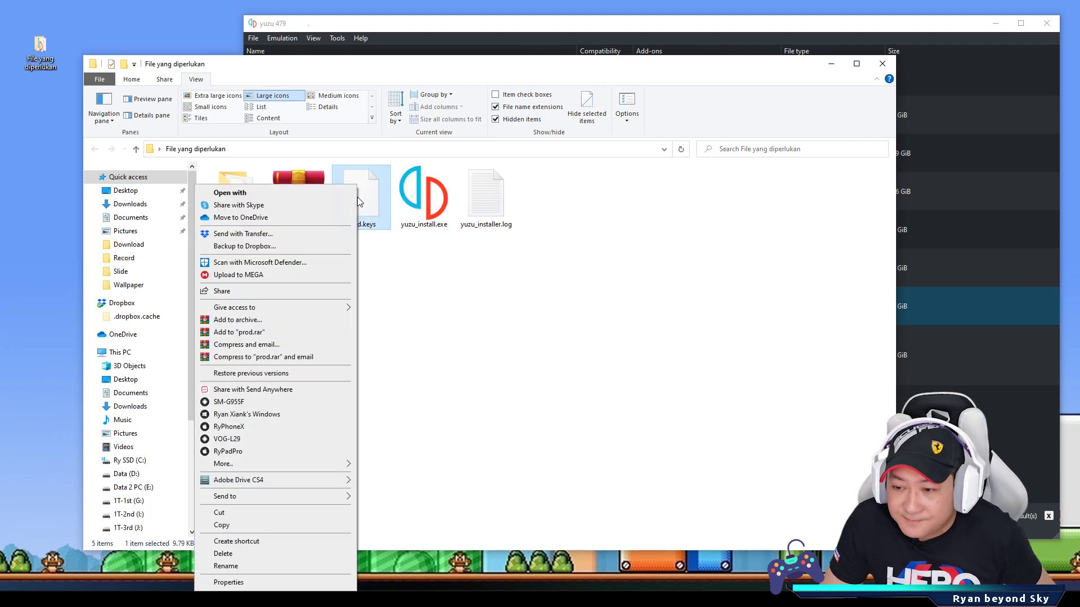
click(251, 523)
Switch to the yuzu emulator and open its yuzu data folder.
click(502, 28)
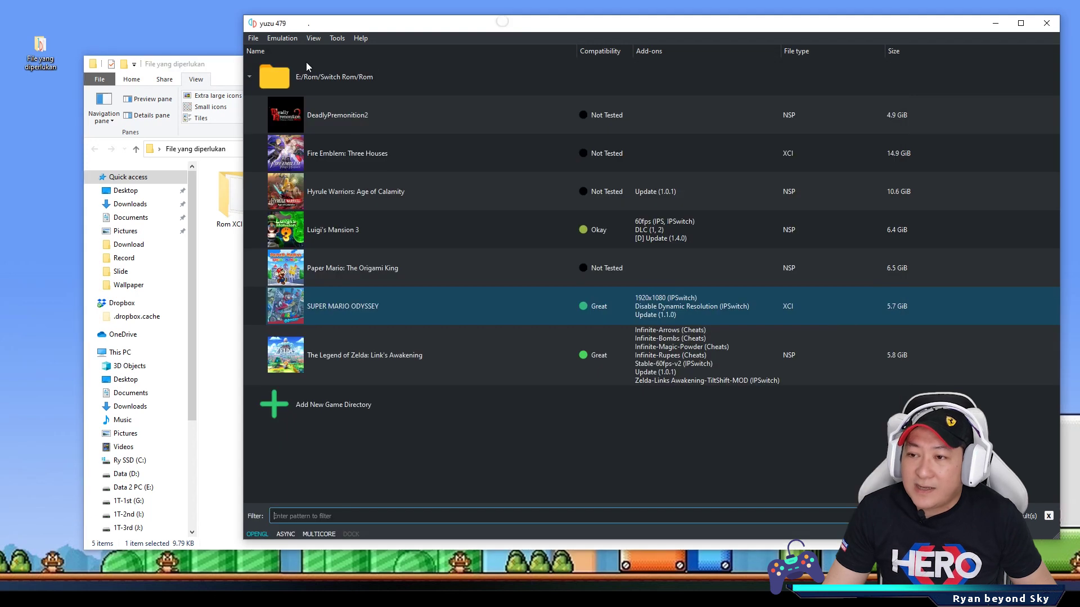
click(252, 38)
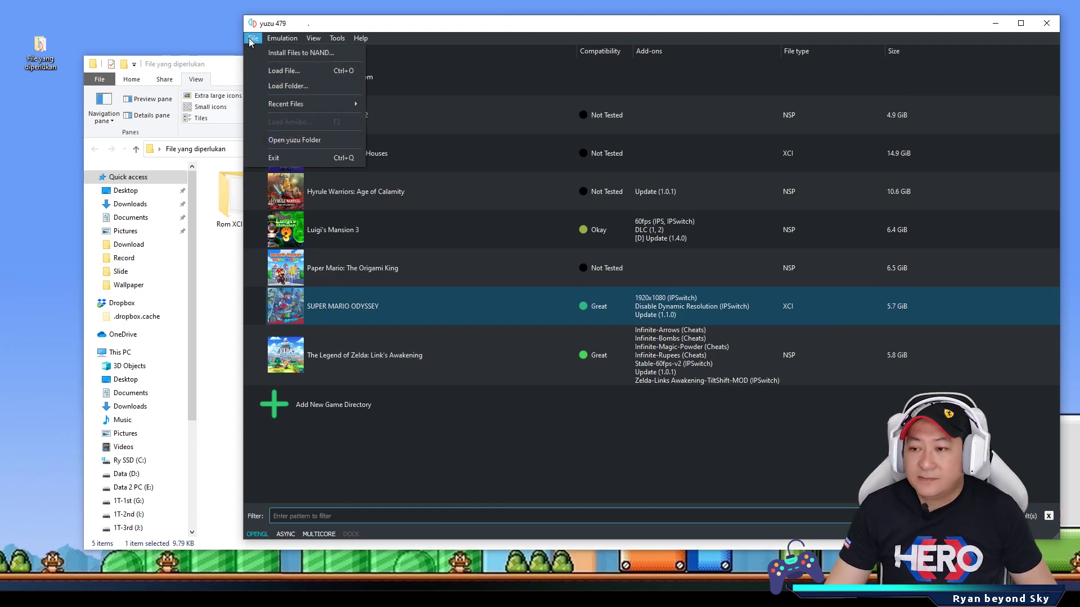
click(329, 144)
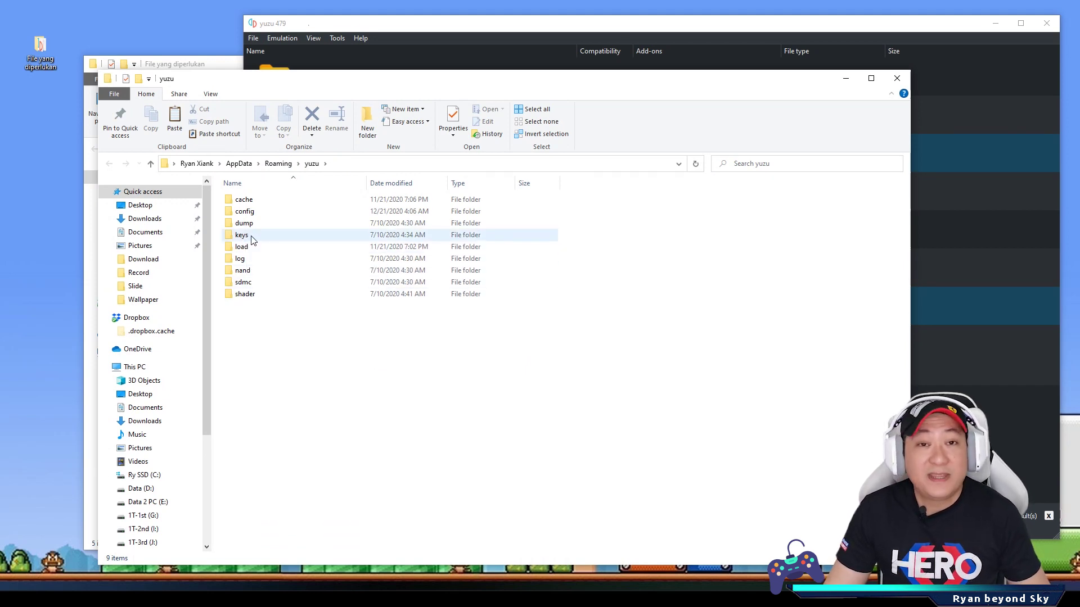
mouse_move(247, 241)
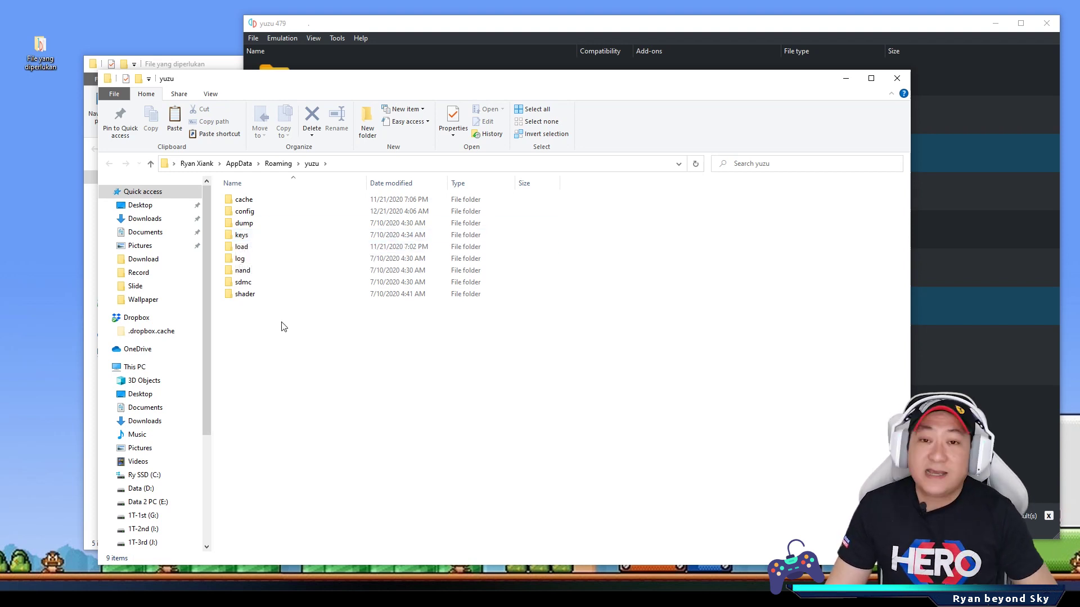
right_click(278, 342)
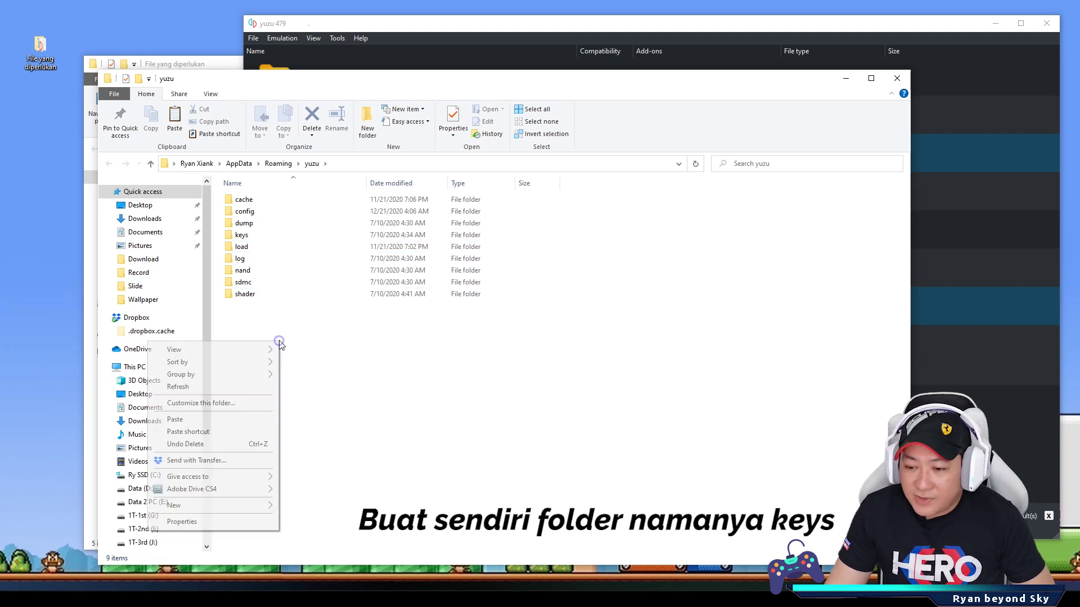
click(225, 505)
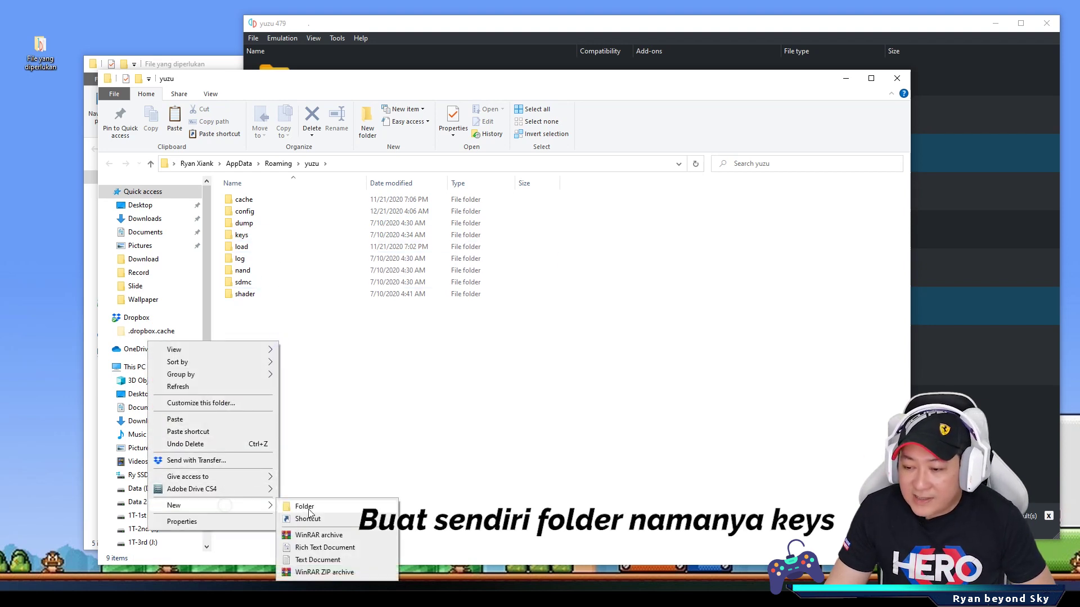
key(Escape)
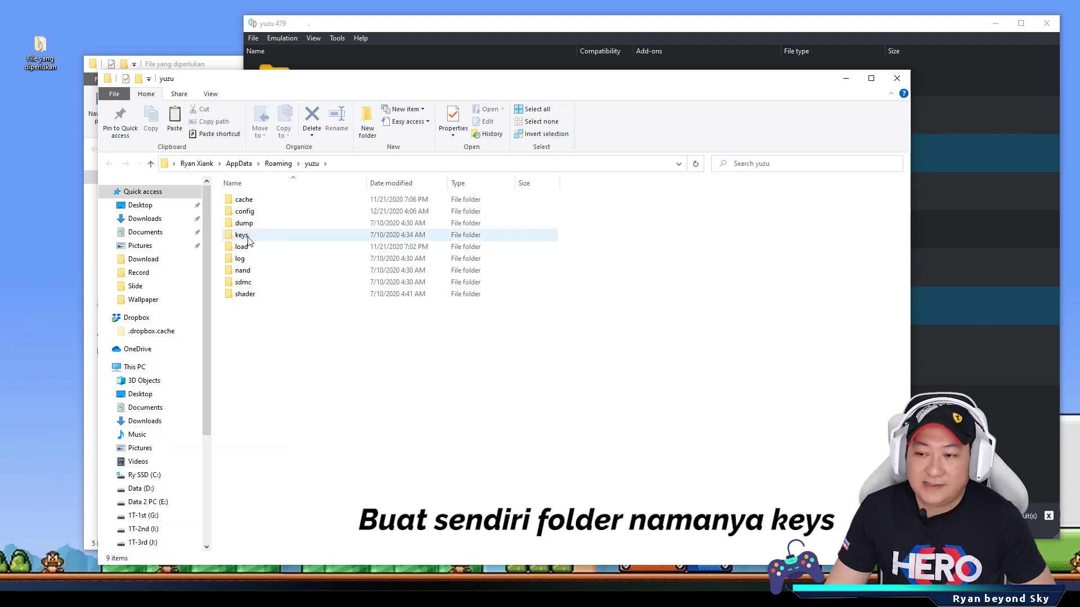
Paste prod.keys into the keys folder of the yuzu data directory and minimize that folder window.
click(247, 235)
double_click(248, 236)
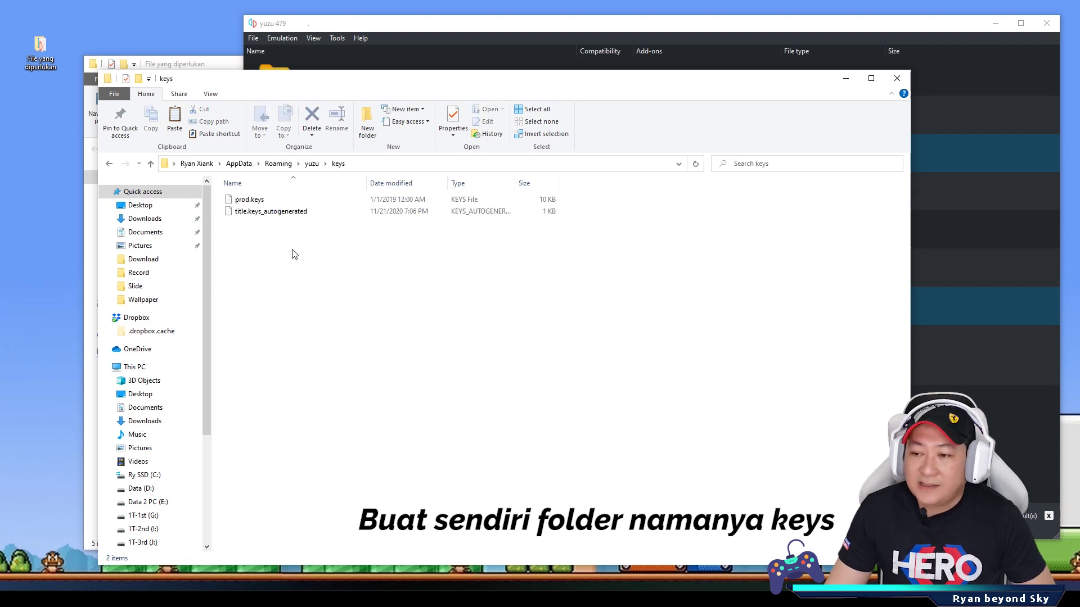
right_click(270, 263)
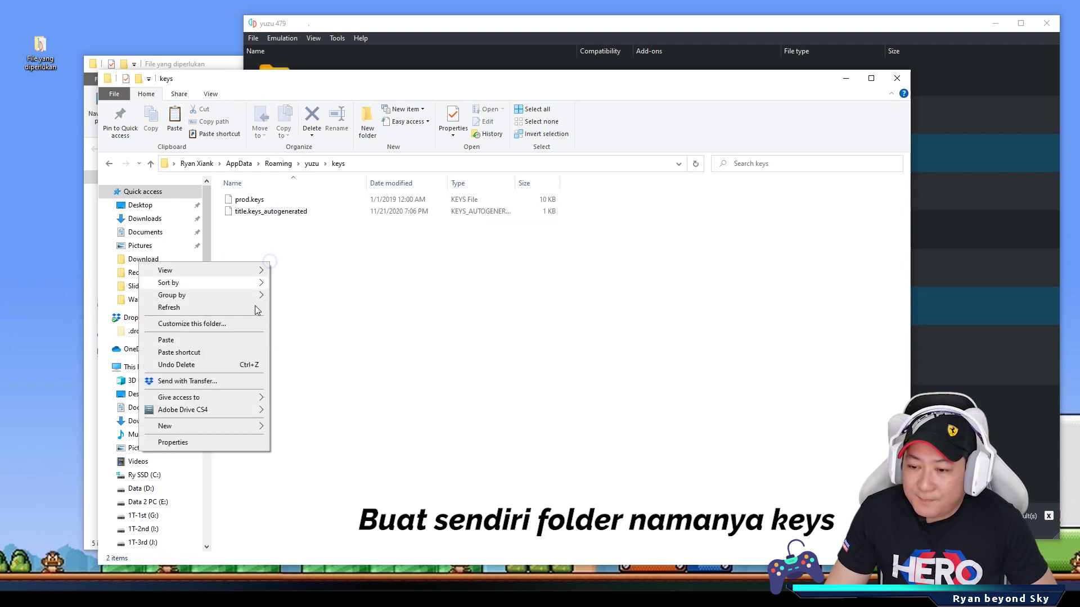
click(231, 342)
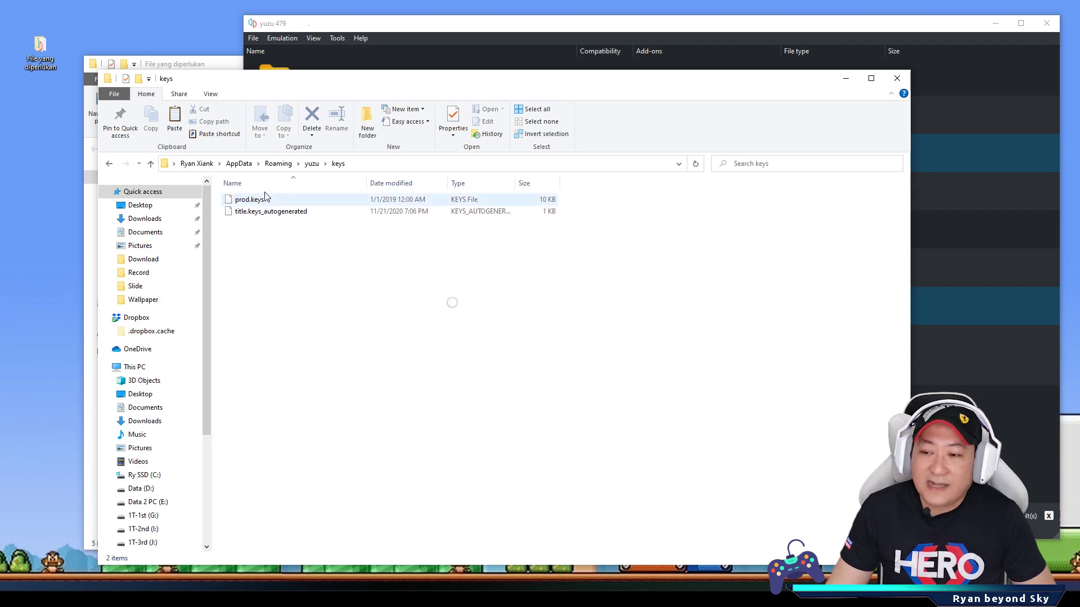
click(303, 284)
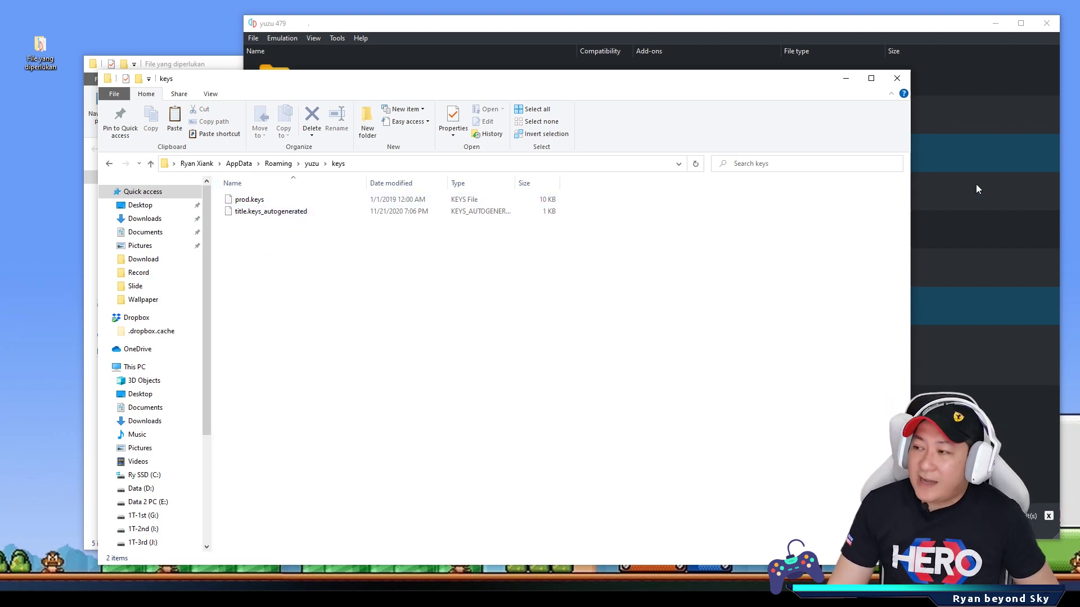
click(847, 81)
Extract Firmware 10.2.0.zip in the File yang diperlukan folder to its own Firmware 10.2.0 folder.
click(232, 75)
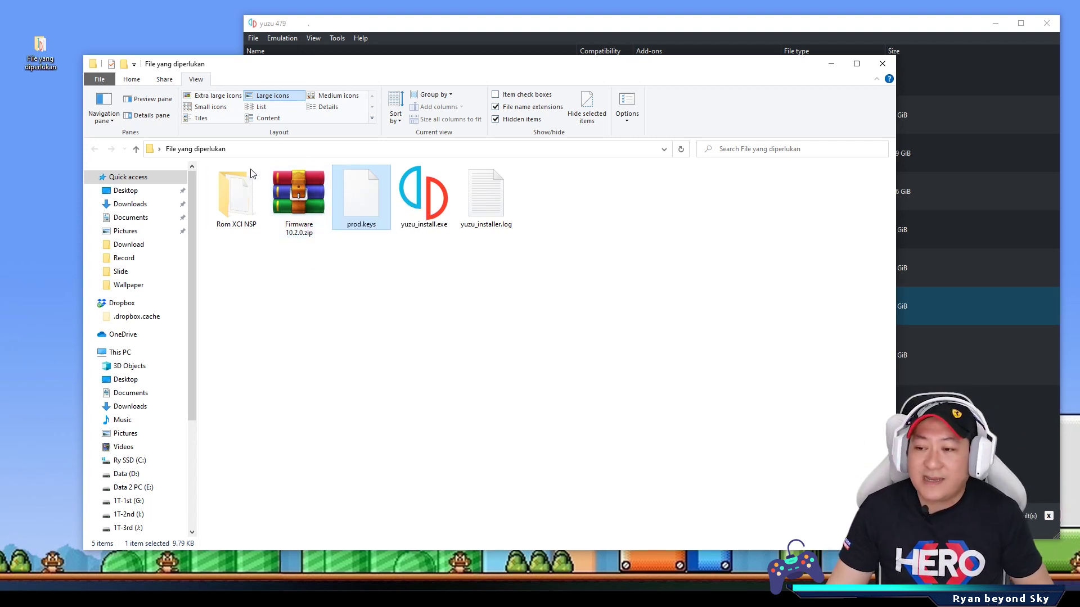
click(306, 195)
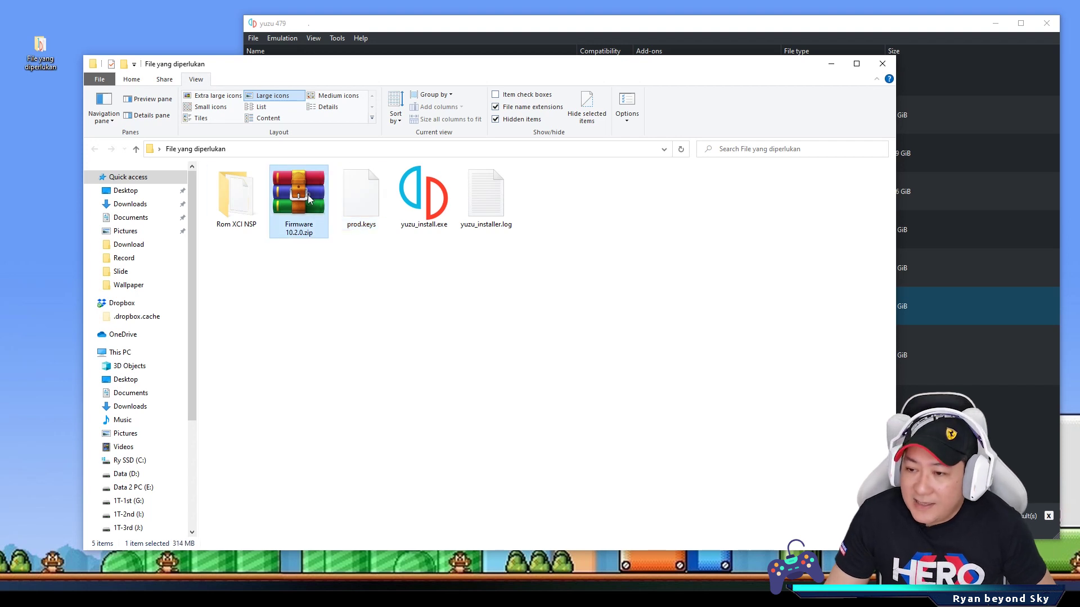
right_click(308, 196)
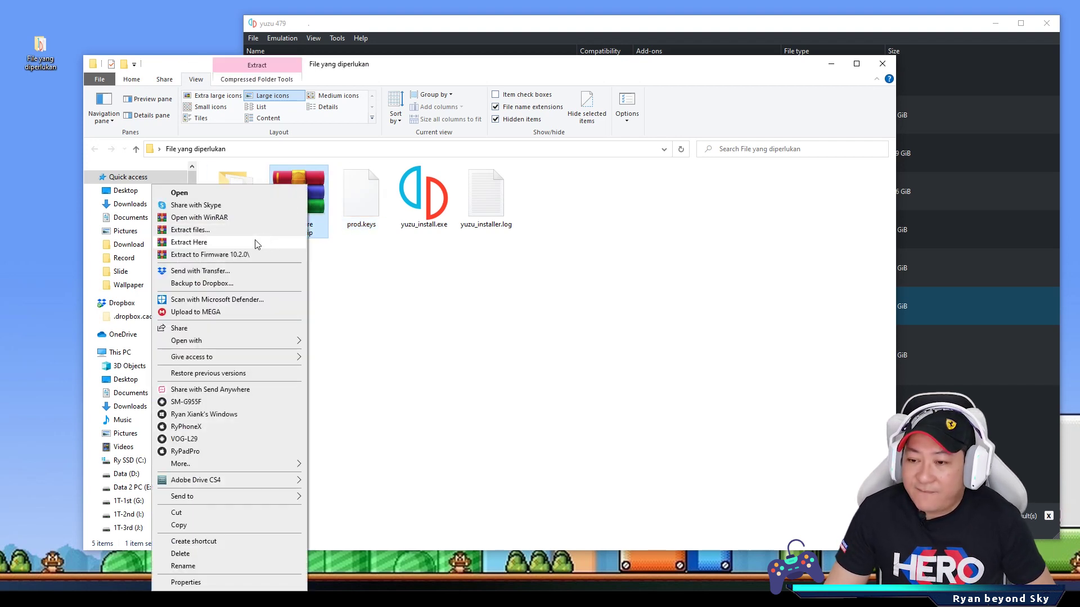
click(230, 255)
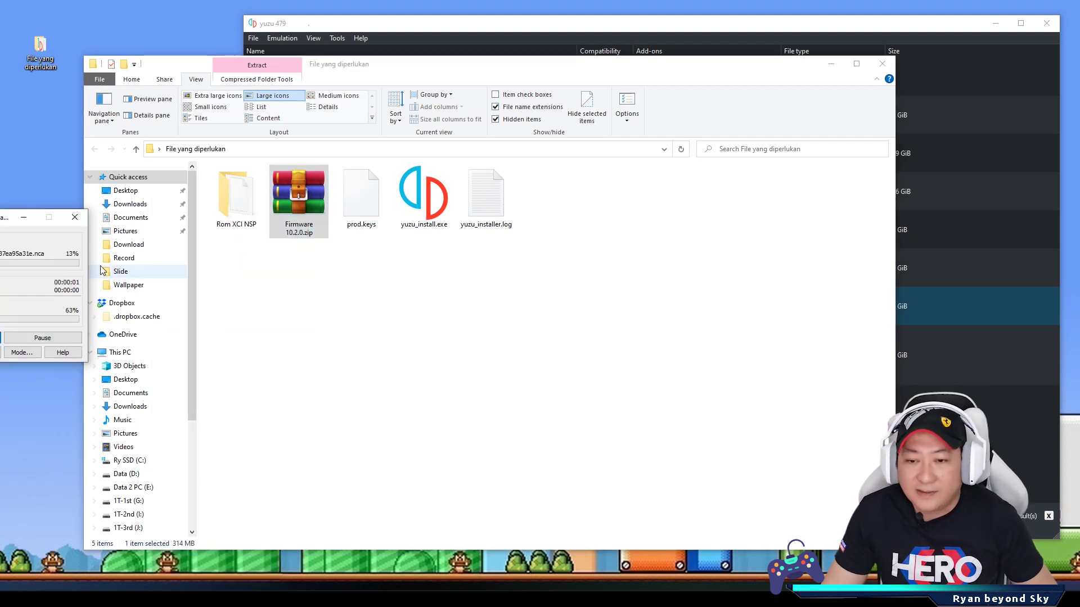
drag(2, 220, 150, 244)
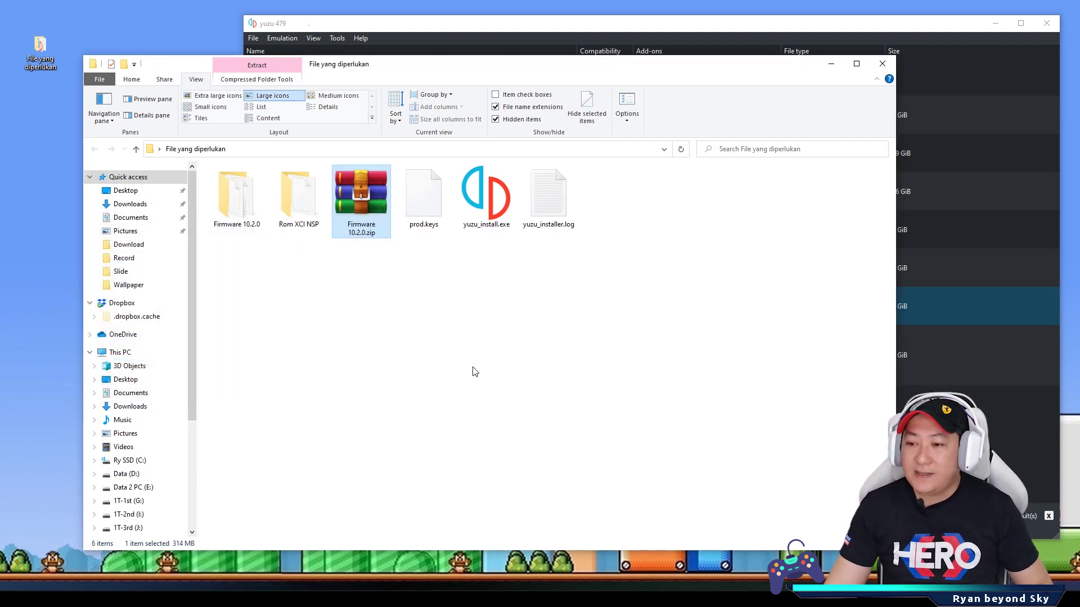
Copy all firmware files inside the extracted Firmware 10.2.0 folder and minimize its window.
double_click(239, 208)
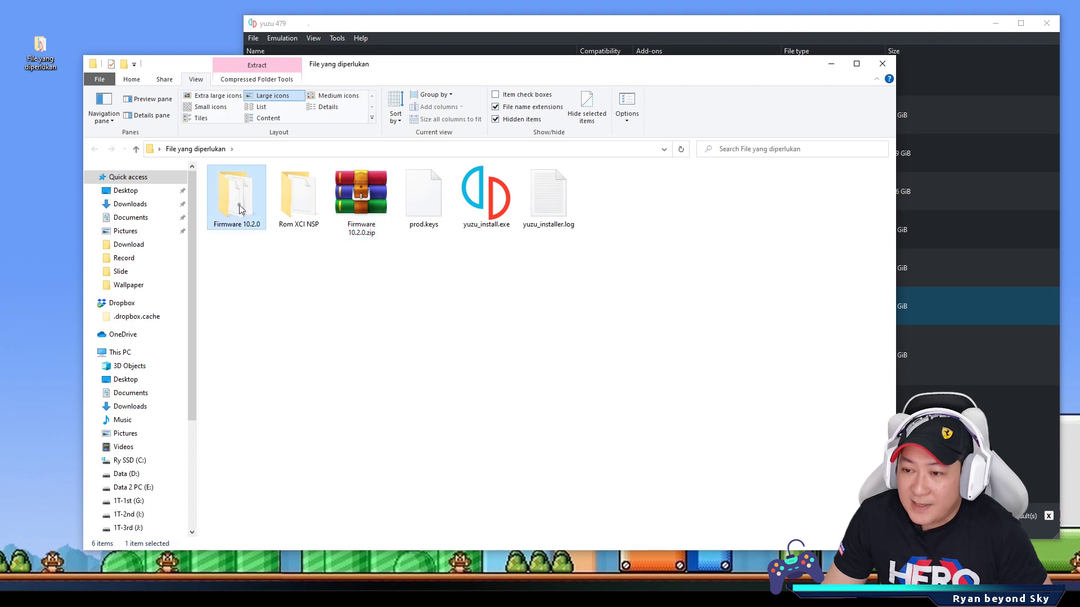
scroll(654, 239, down, 20)
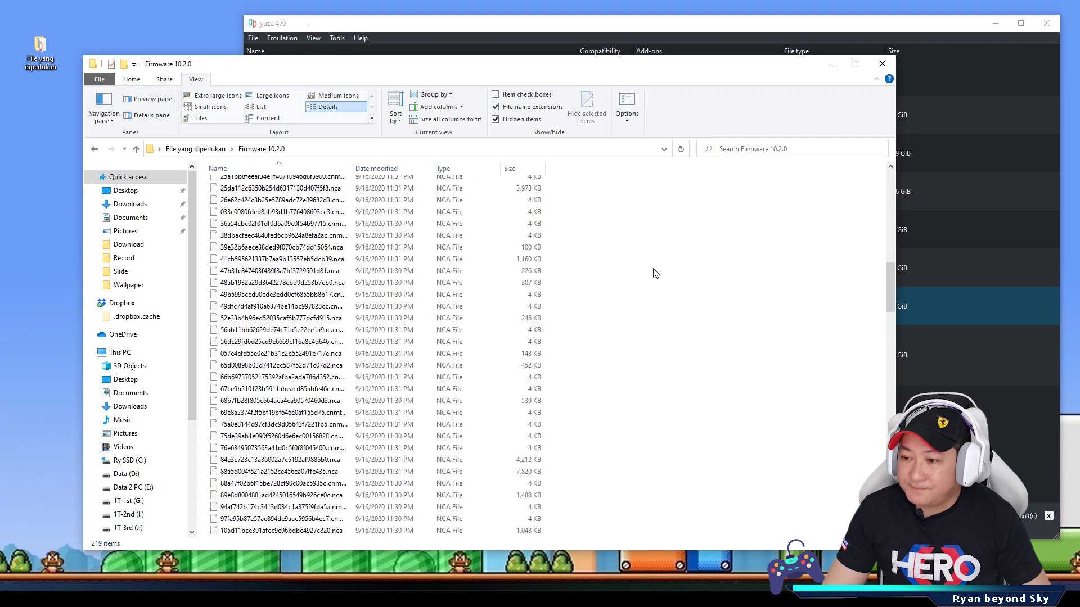
scroll(656, 274, up, 20)
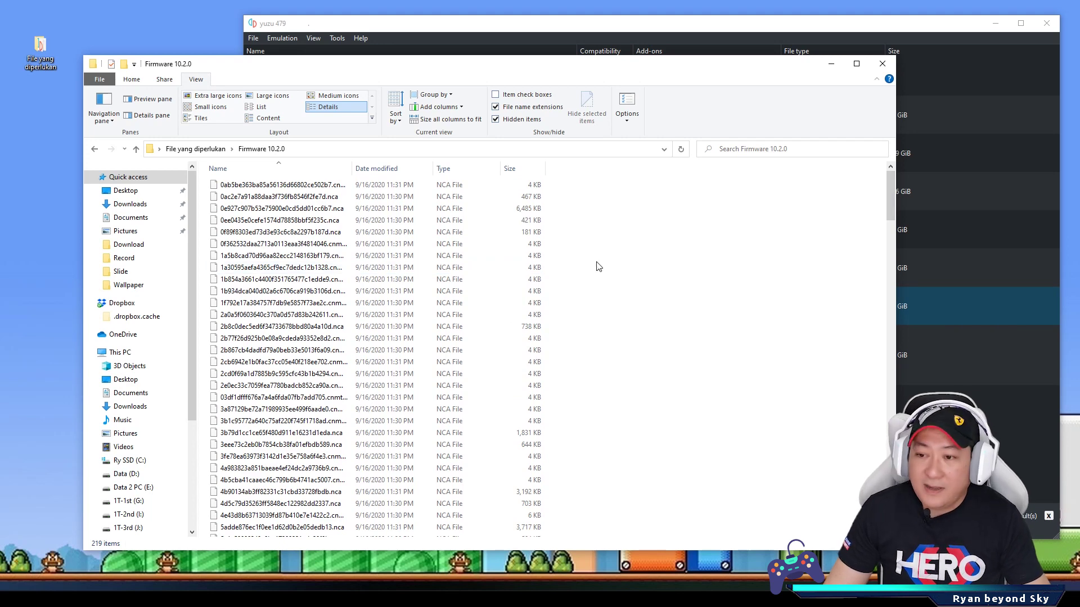
key(ctrl+a)
right_click(295, 242)
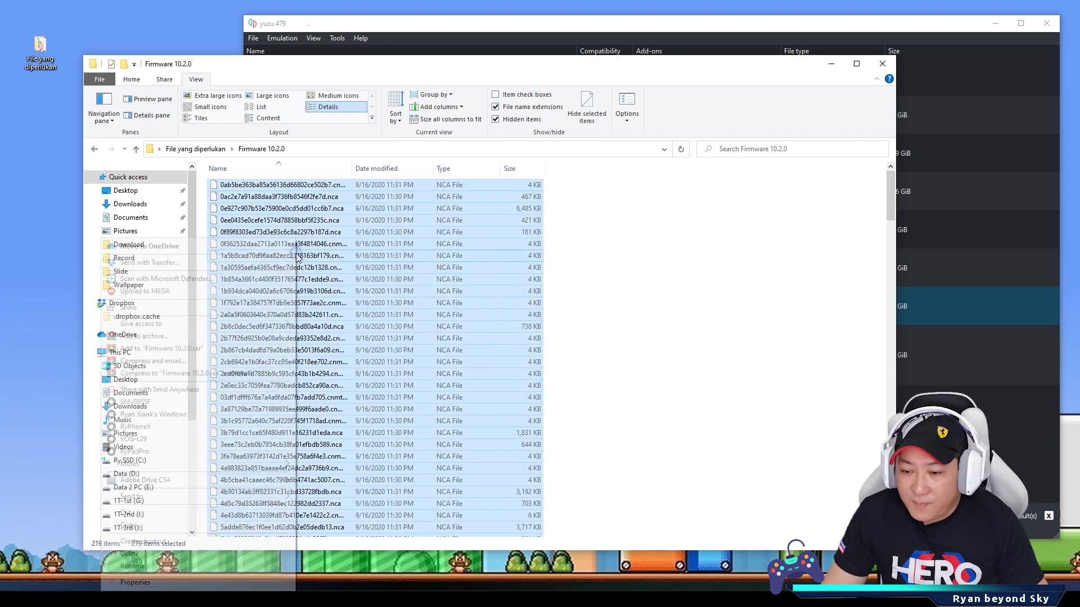
click(217, 527)
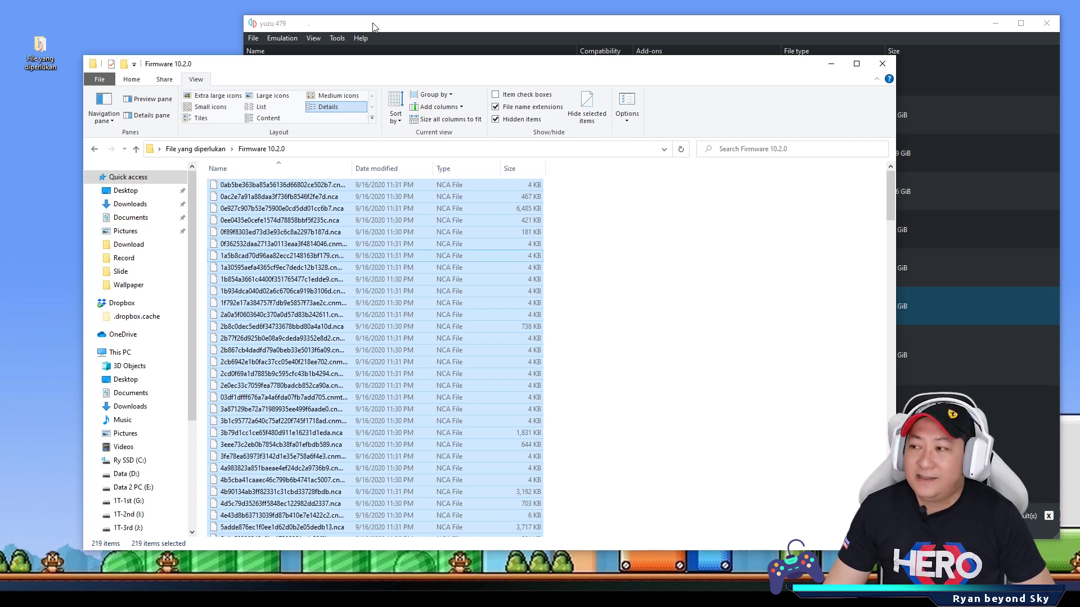
click(831, 67)
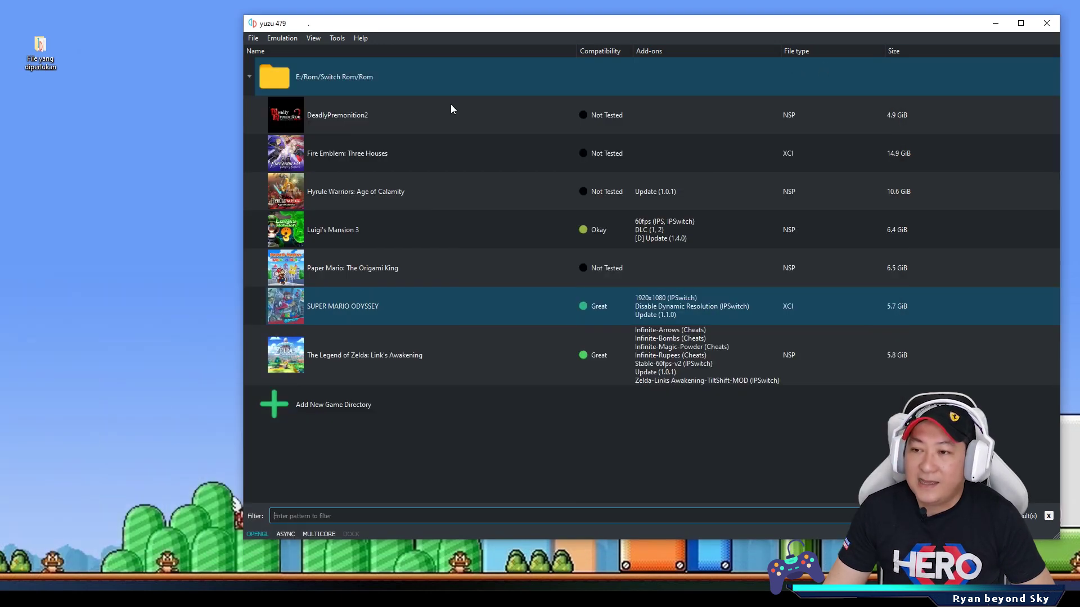
Open the yuzu data folder from the emulator and go to nand > system > Contents > registered.
click(253, 38)
click(281, 140)
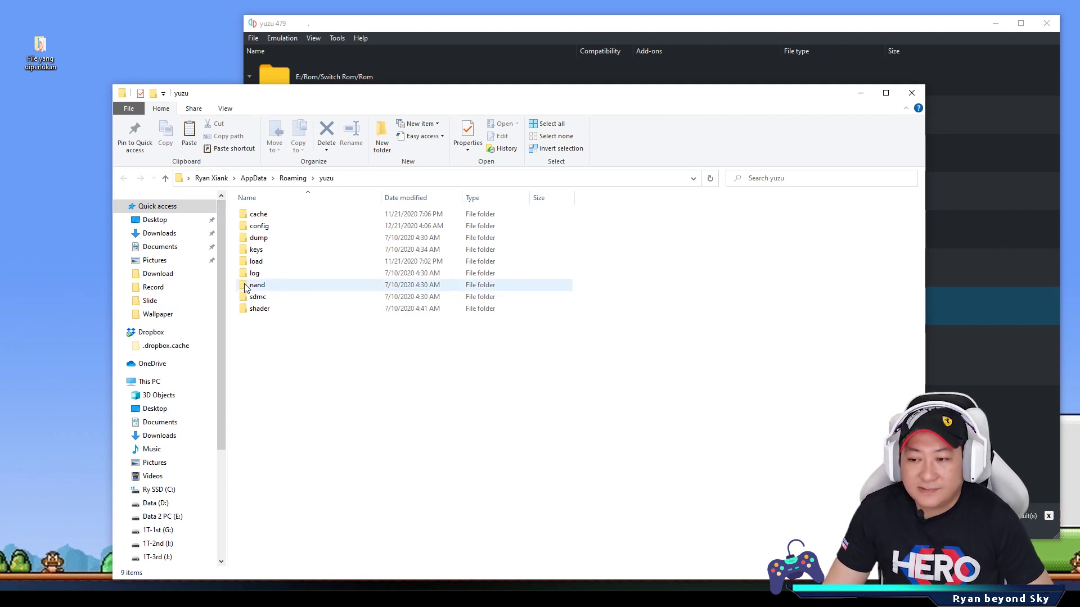
double_click(262, 285)
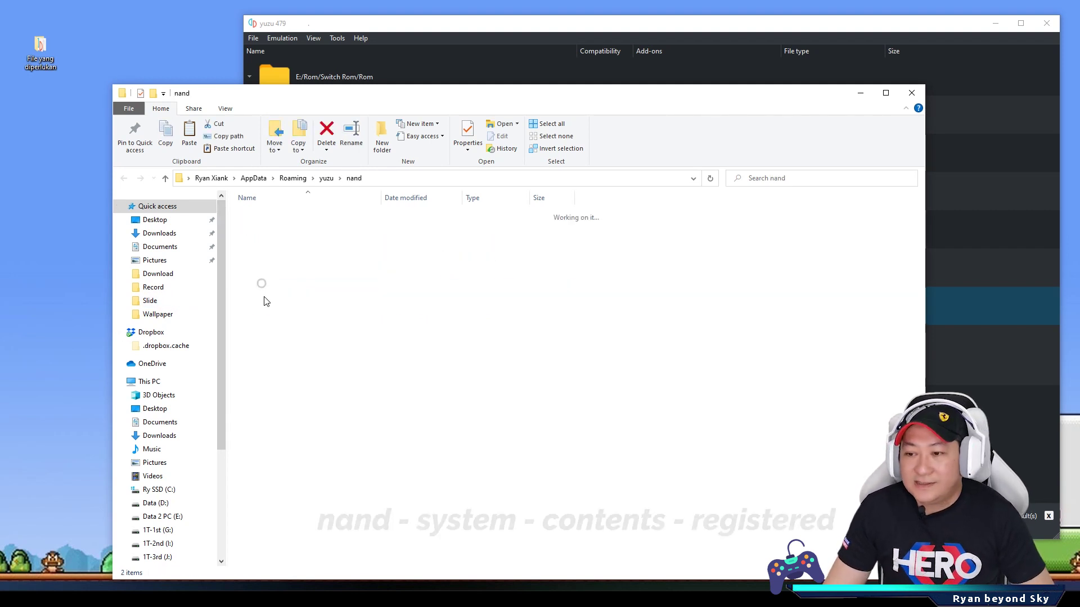
click(270, 217)
double_click(270, 217)
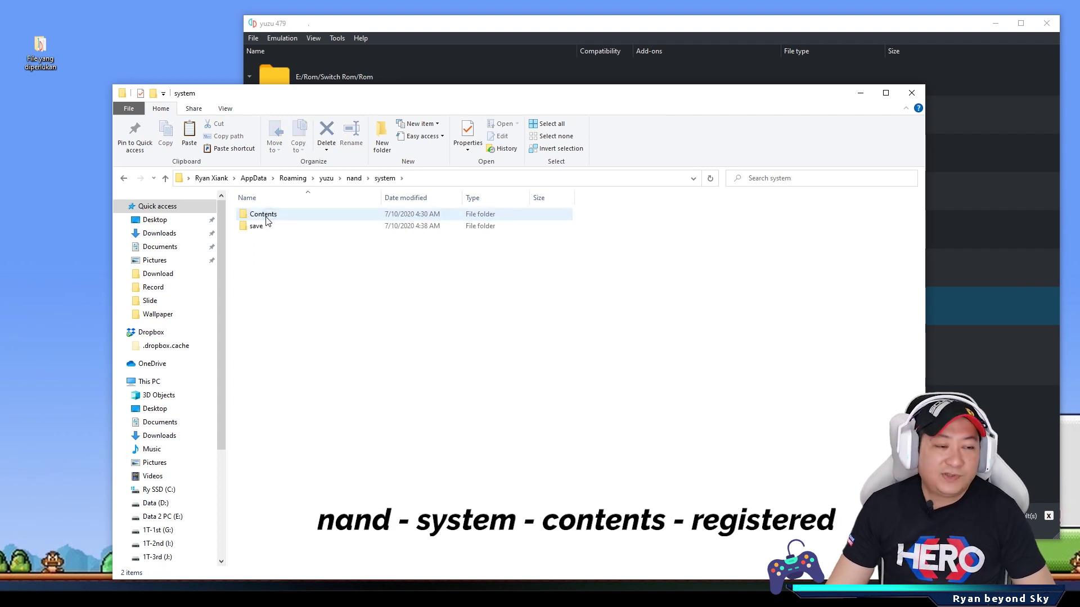
double_click(283, 217)
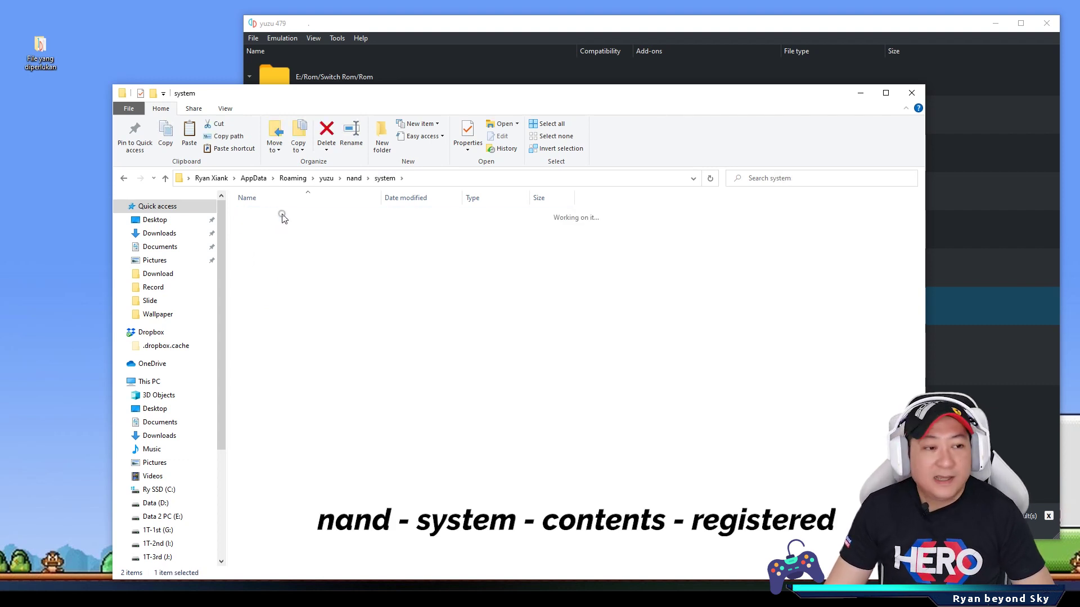
double_click(270, 228)
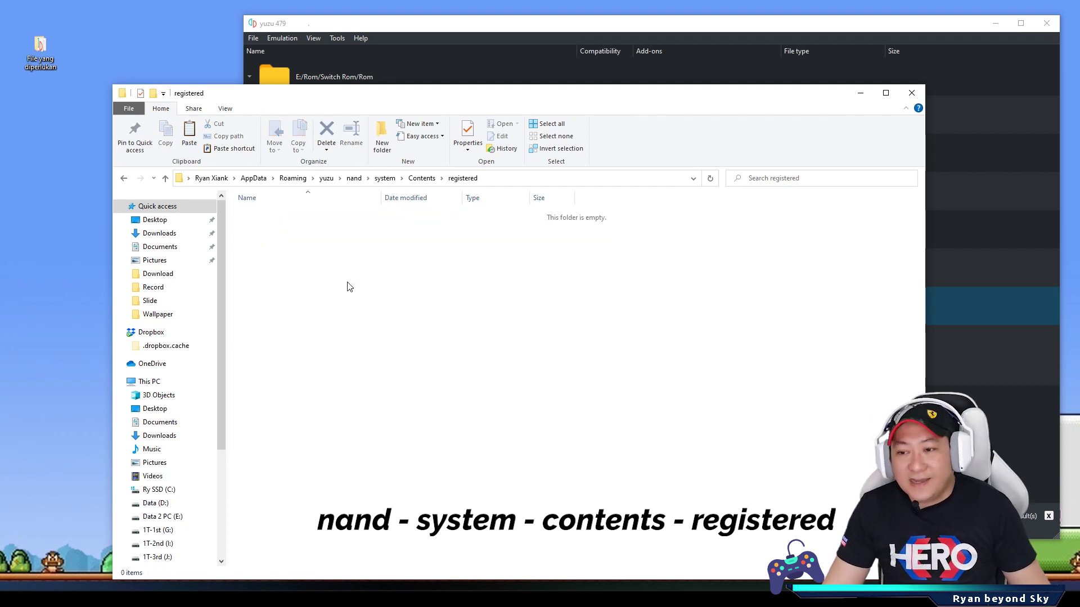
Paste the copied firmware files into the empty registered folder and minimize its window.
right_click(336, 296)
click(275, 373)
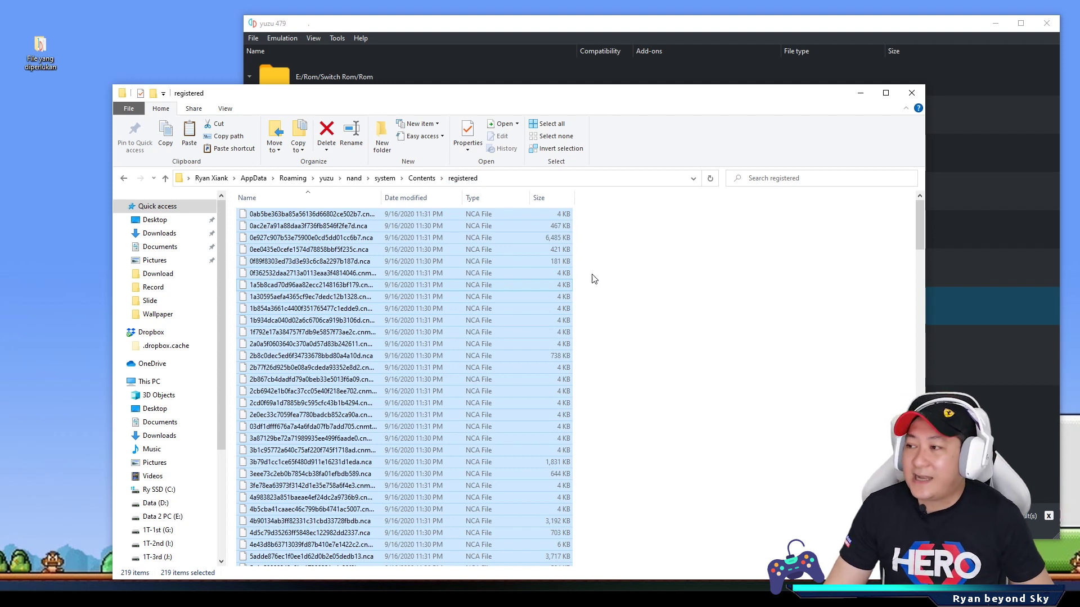
click(860, 93)
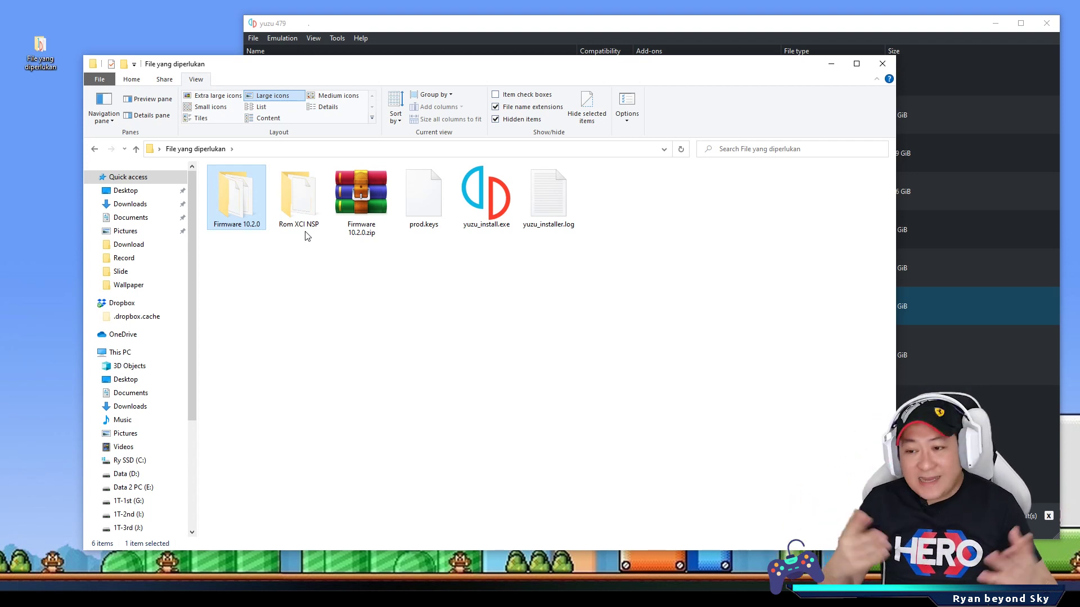
Check the game file inside the Rom XCI NSP folder, minimize that window and reposition the yuzu window.
double_click(301, 203)
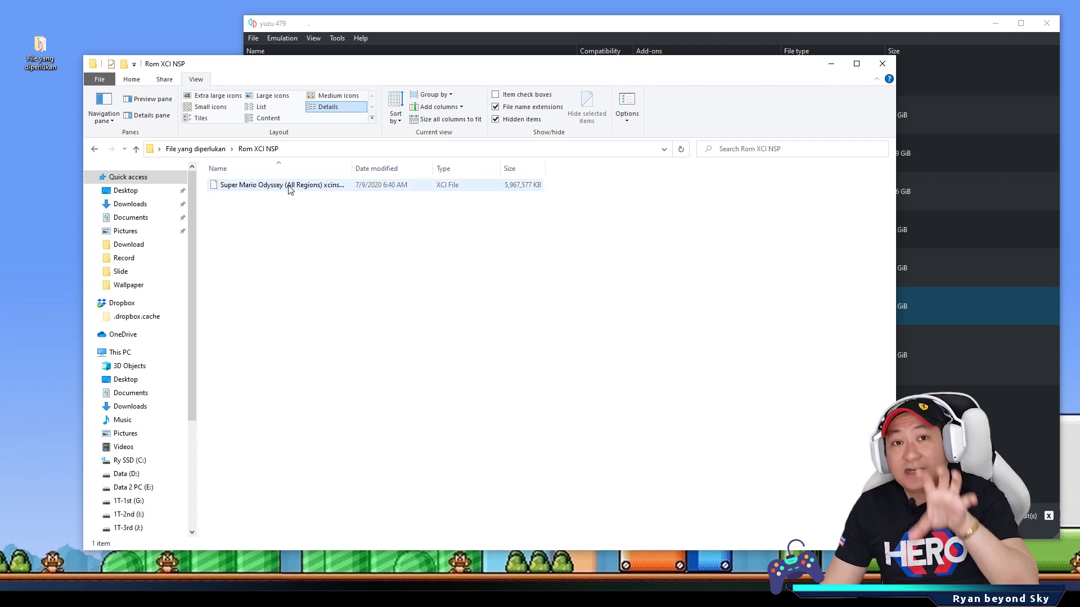
click(831, 67)
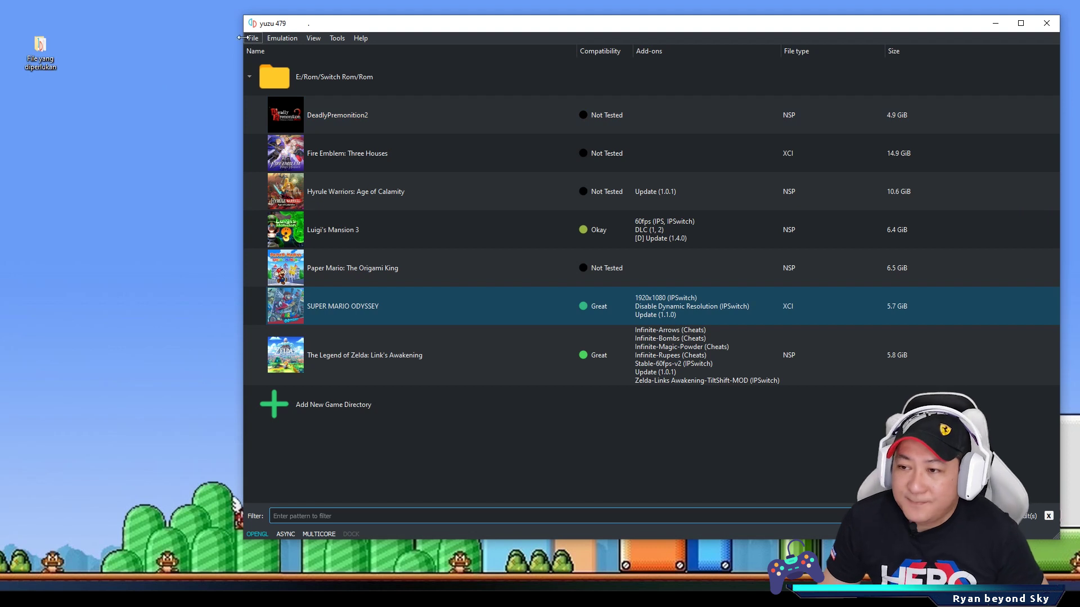
drag(601, 26, 545, 25)
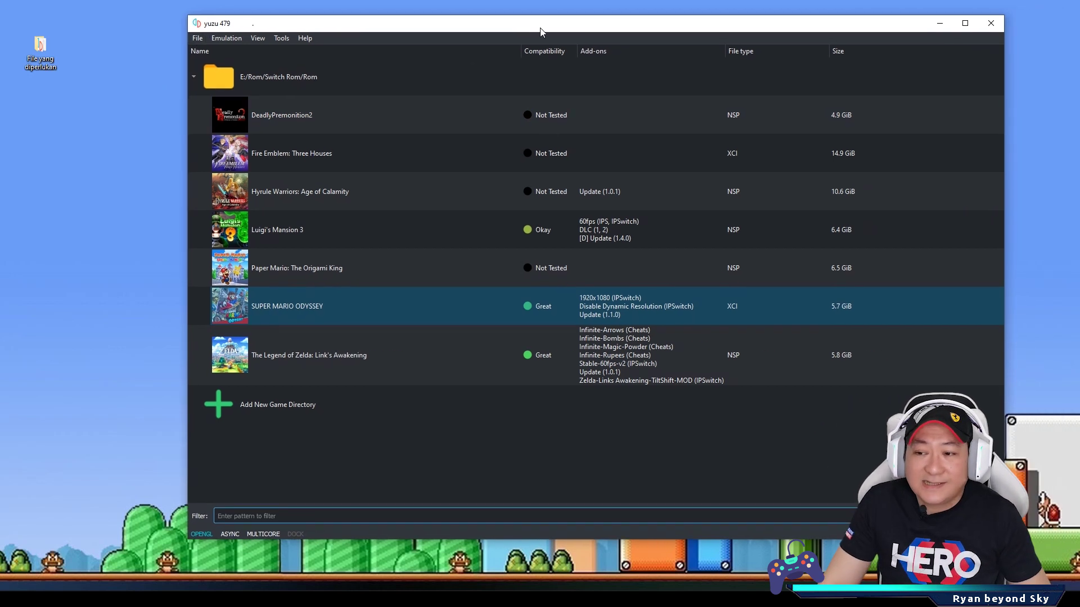
Open the emulator configuration and review the General options and the Hotkeys list.
click(197, 39)
mouse_move(226, 37)
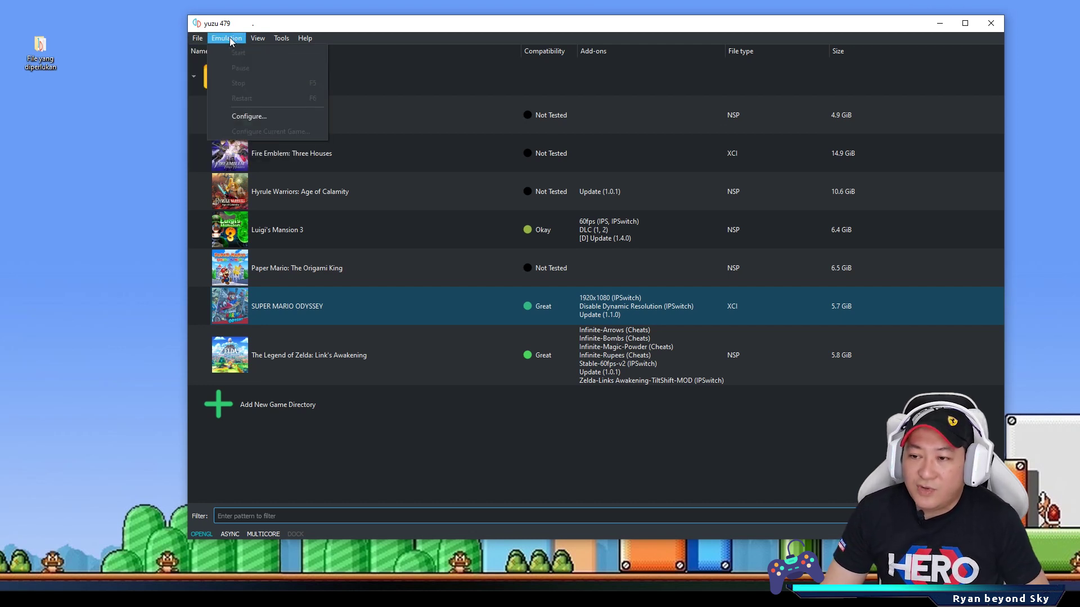
click(244, 123)
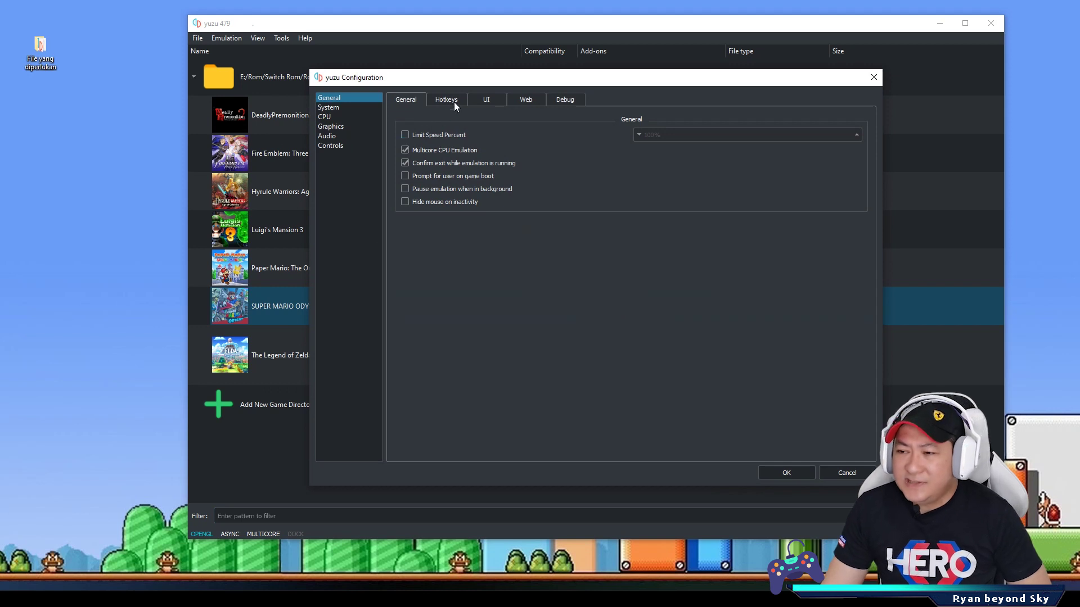
drag(501, 77, 344, 85)
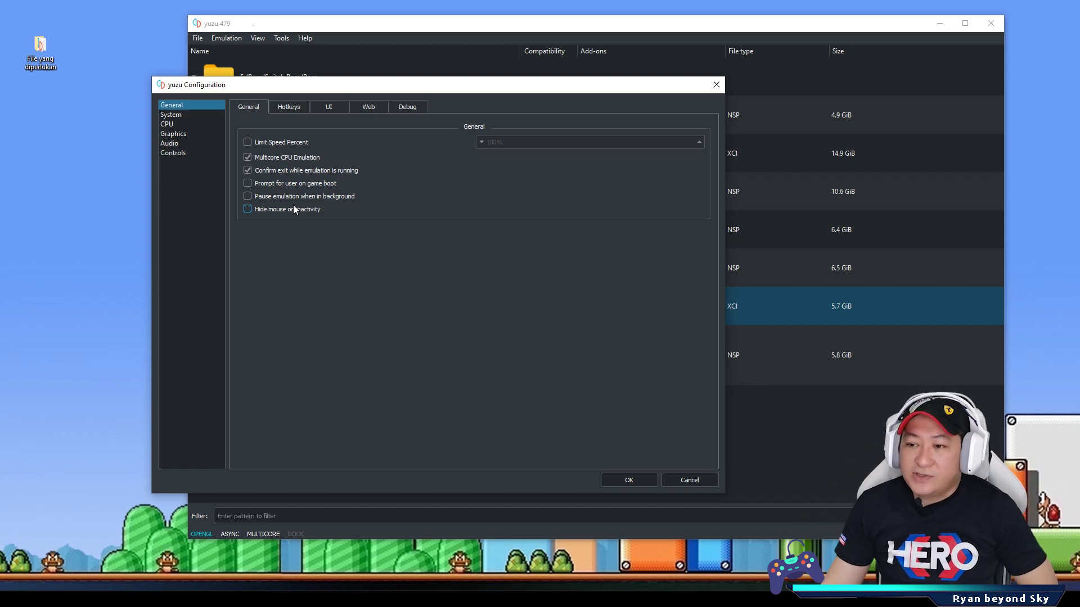
click(285, 106)
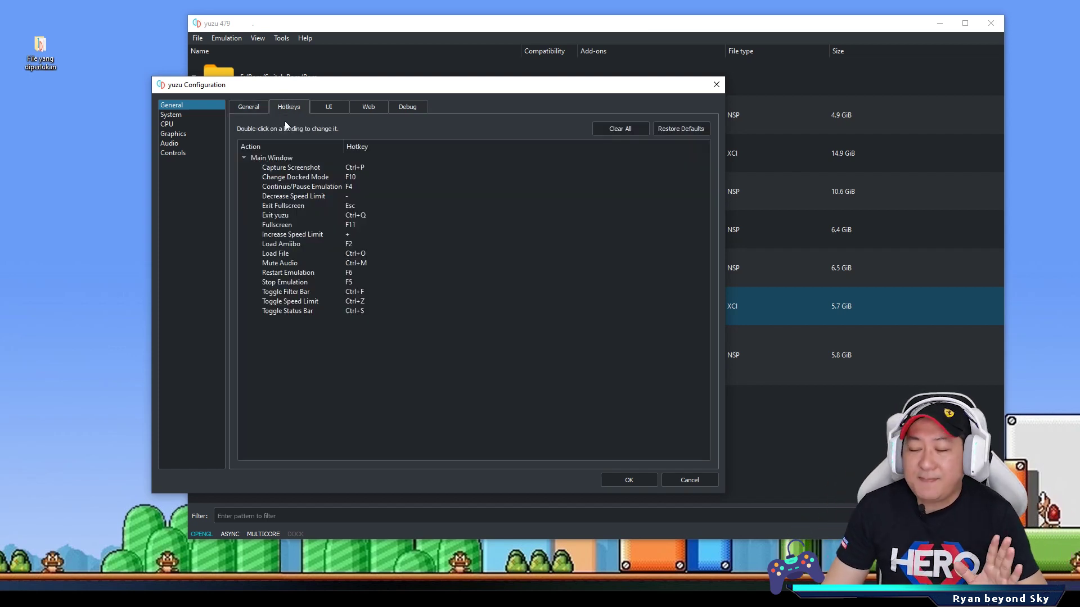
Set the interface theme to Light Colorful in the UI settings and apply it.
click(328, 109)
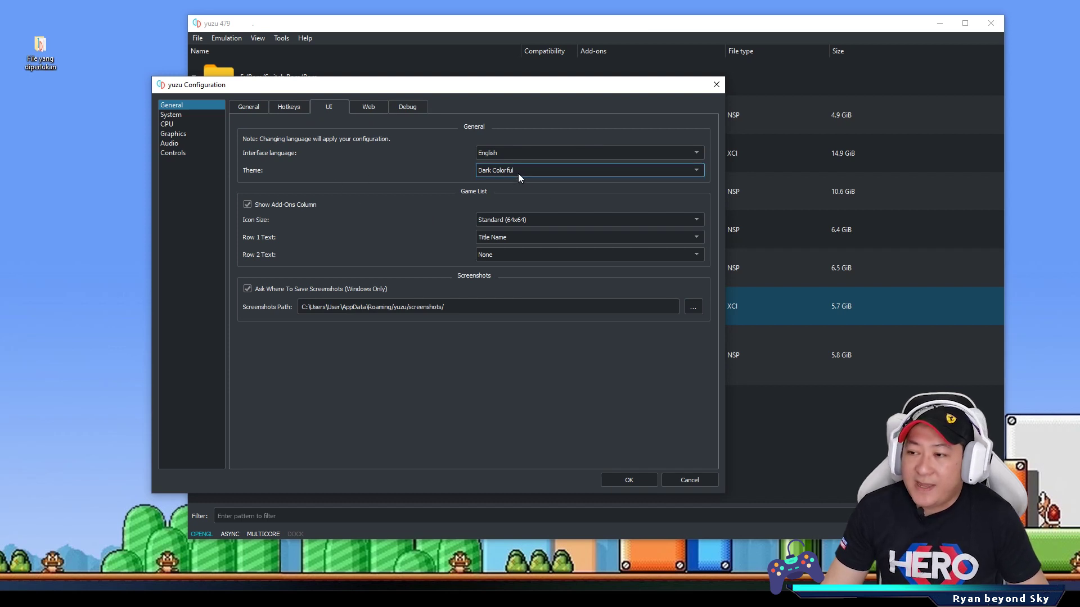
drag(429, 85, 387, 95)
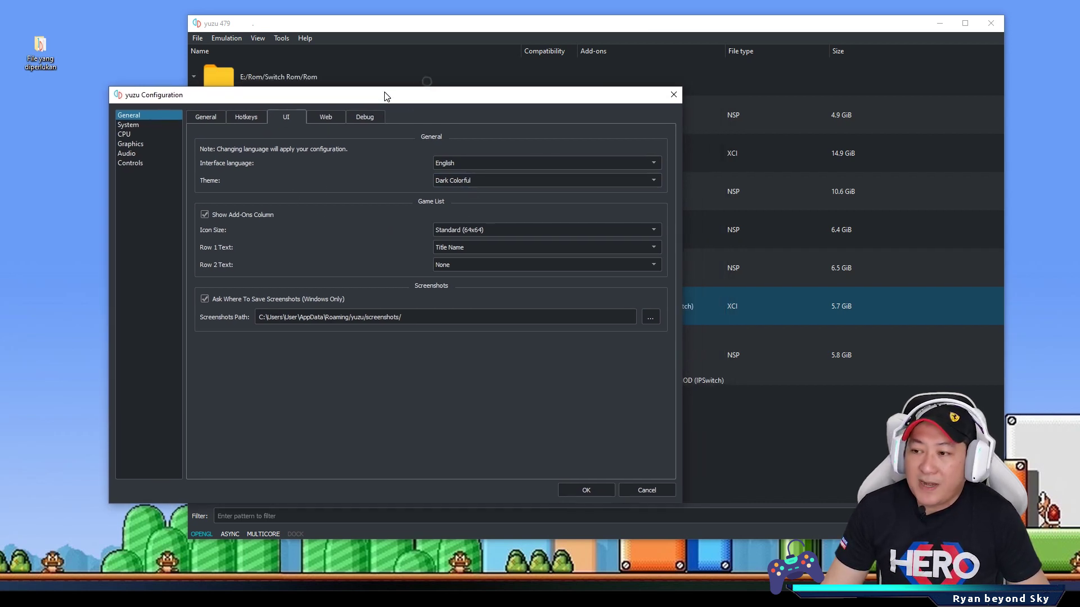
click(492, 186)
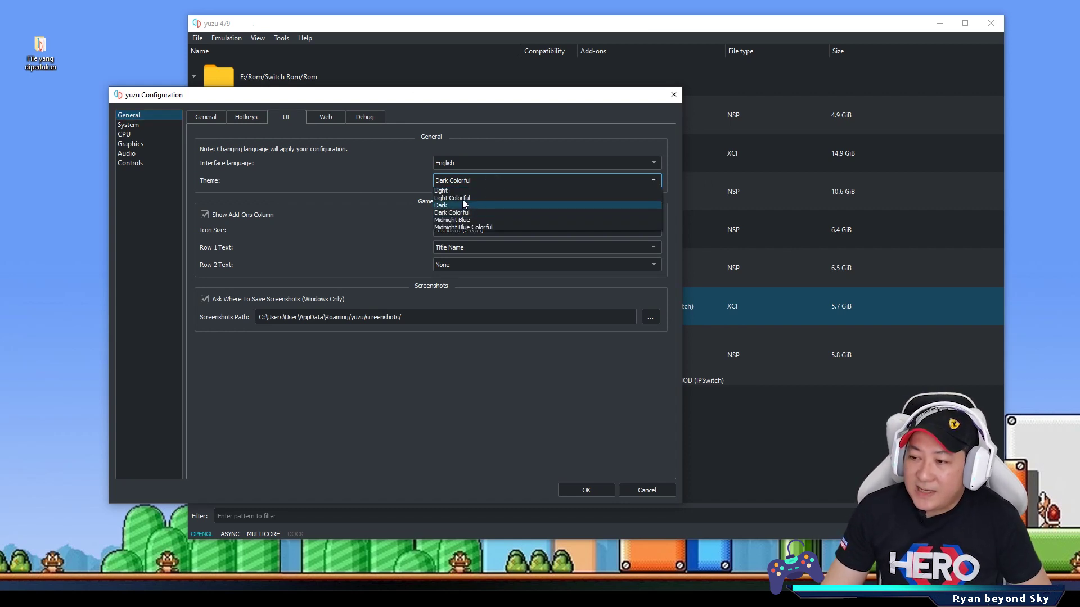
click(478, 198)
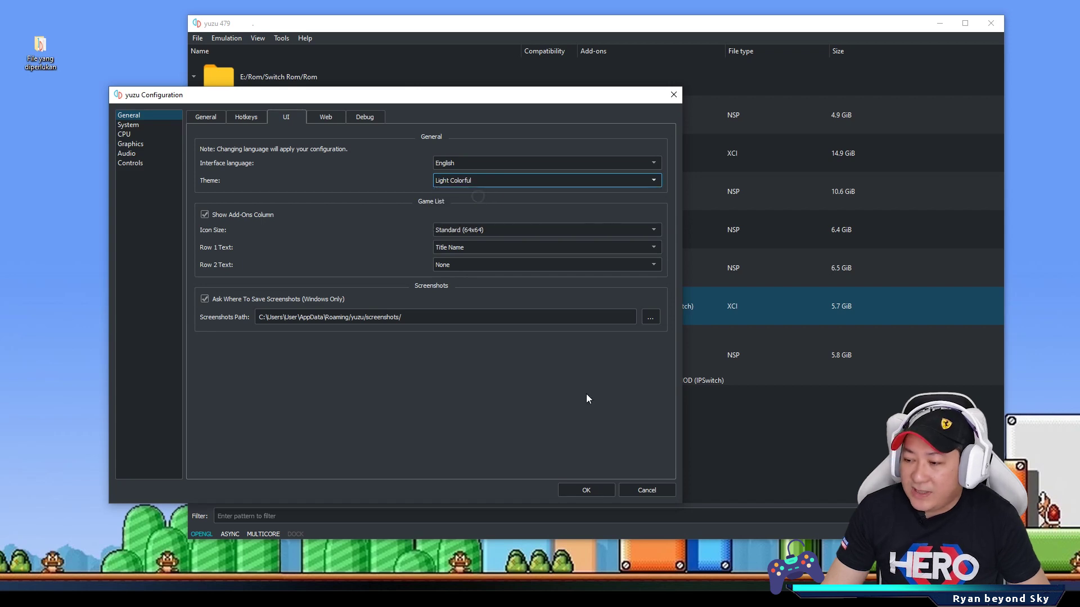
click(586, 490)
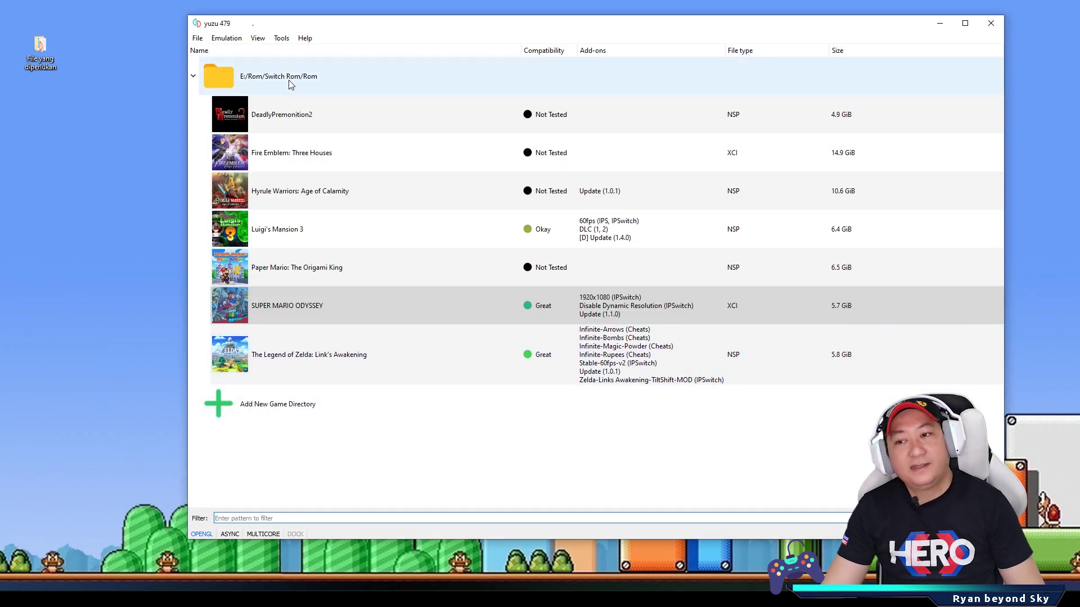
Reopen the configuration, set the interface theme back to Dark Colorful and apply it.
click(226, 39)
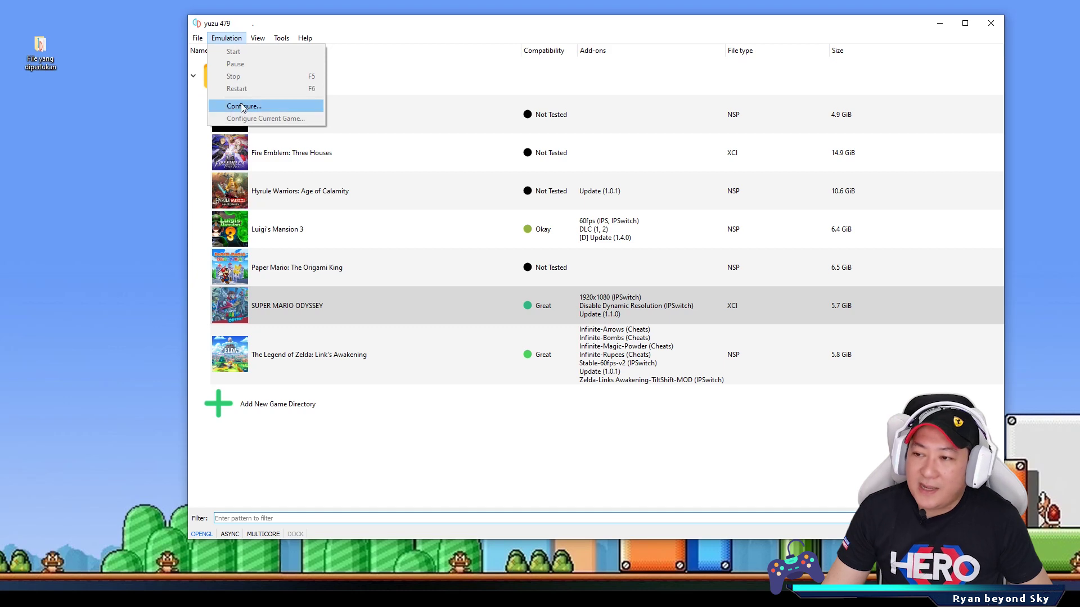
click(243, 106)
click(467, 112)
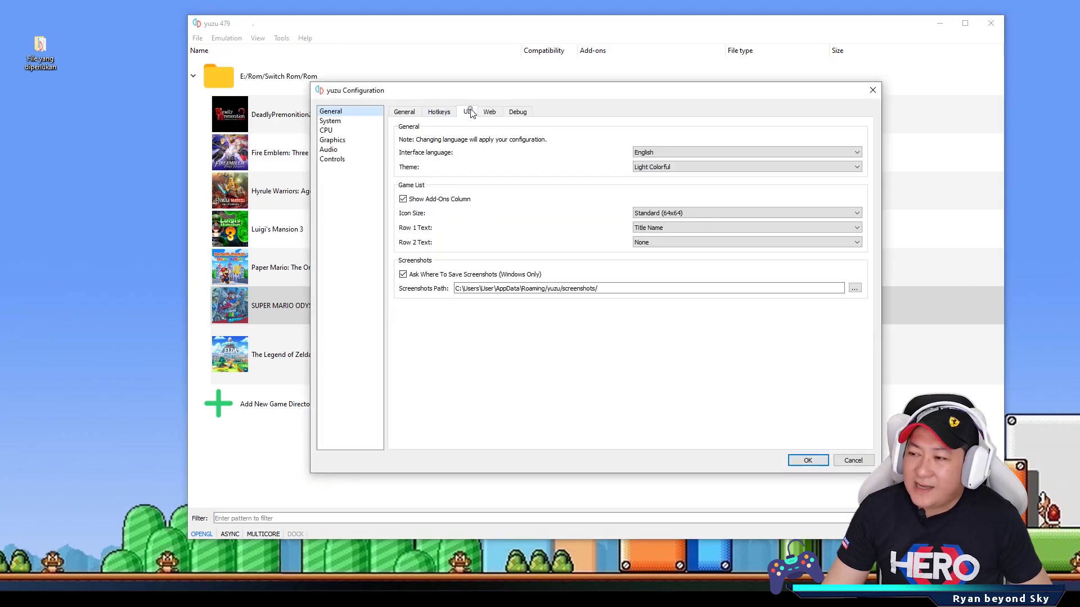
click(687, 168)
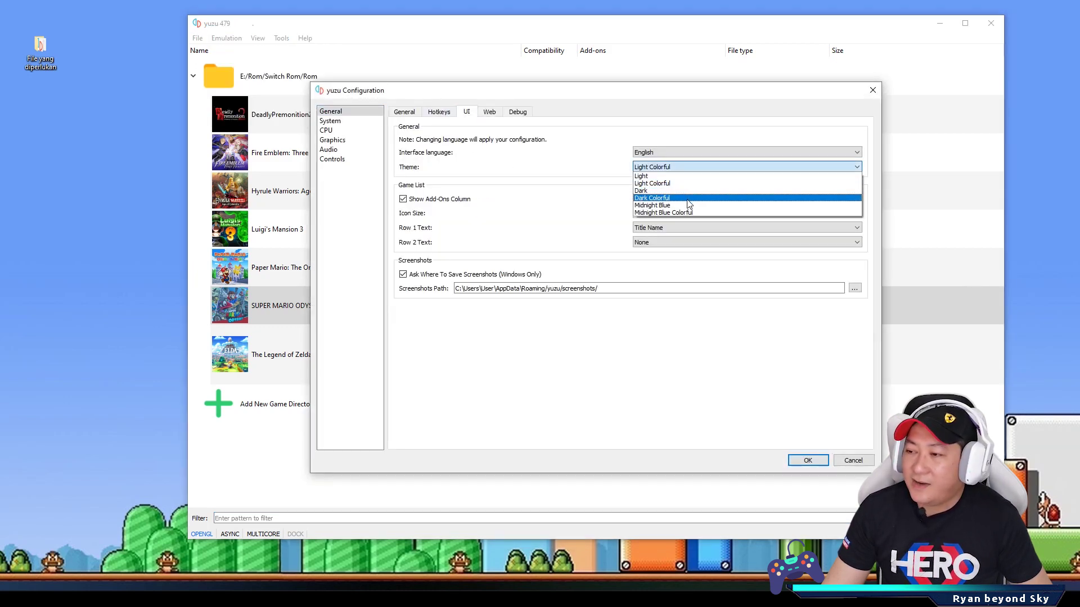
click(687, 198)
click(808, 460)
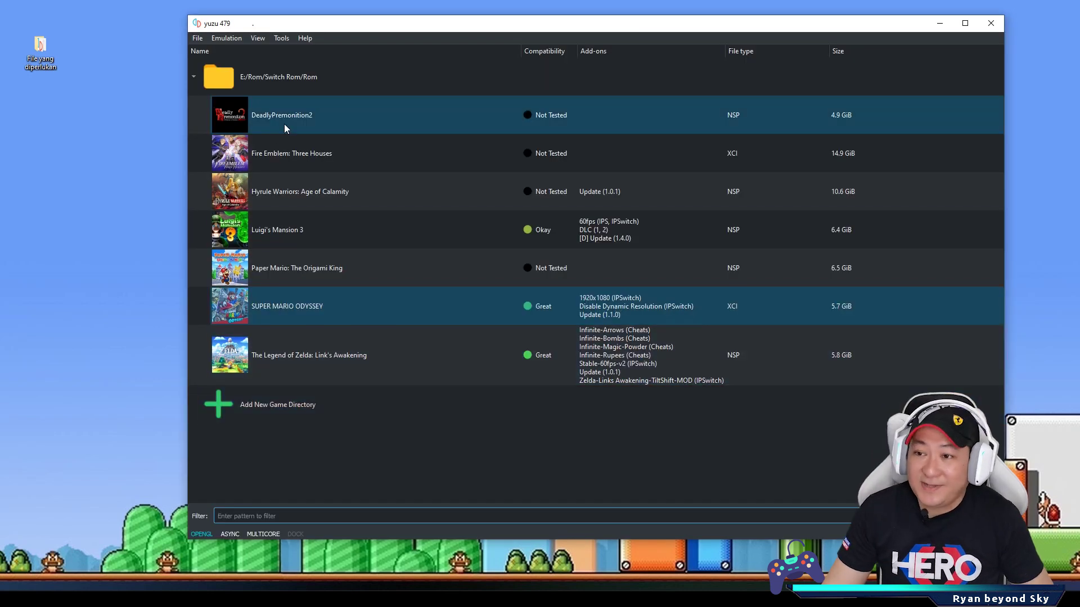
Reopen the configuration and examine the UI screenshot path, the Debug page and the Web service token settings.
click(225, 39)
click(264, 116)
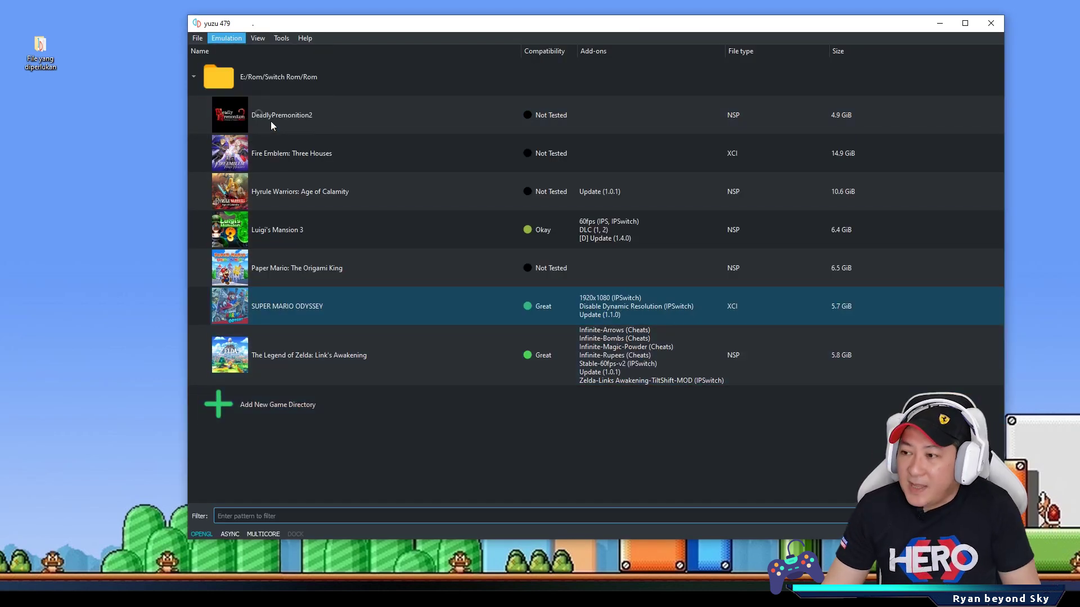
click(486, 101)
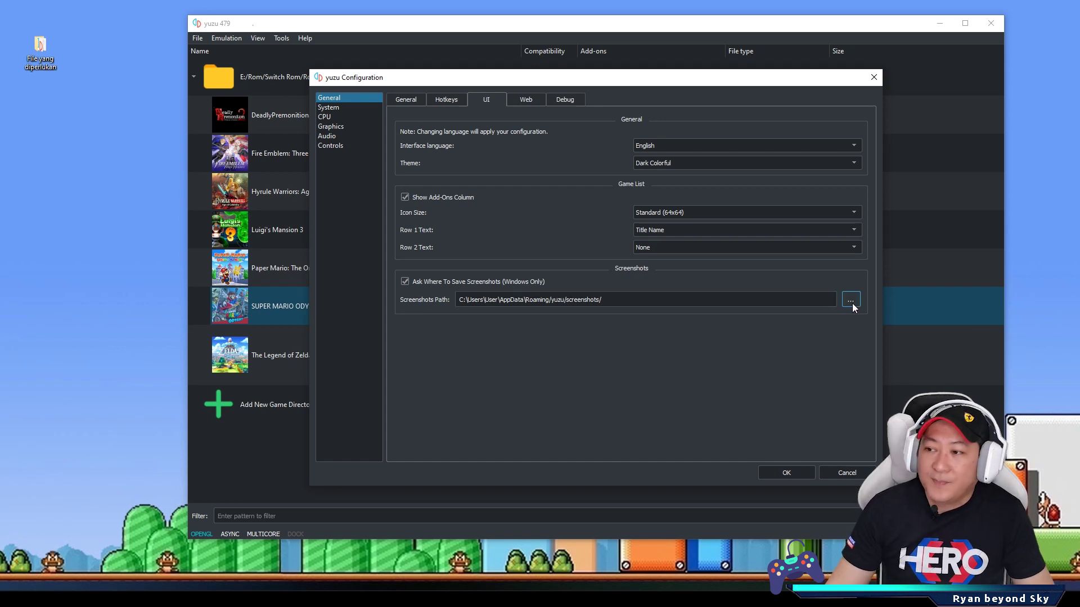
click(524, 102)
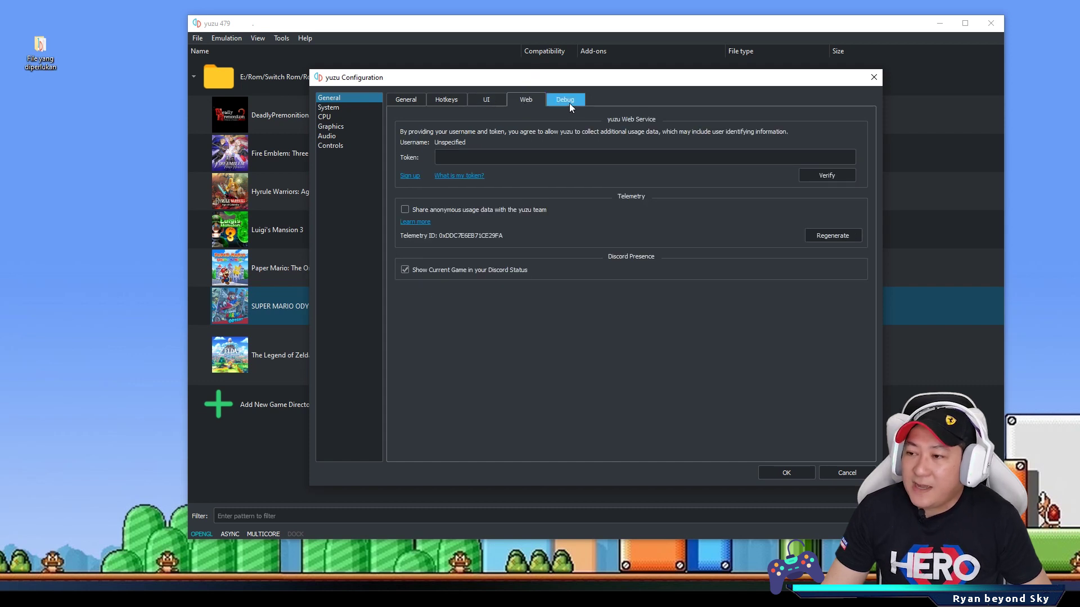
click(568, 102)
click(530, 100)
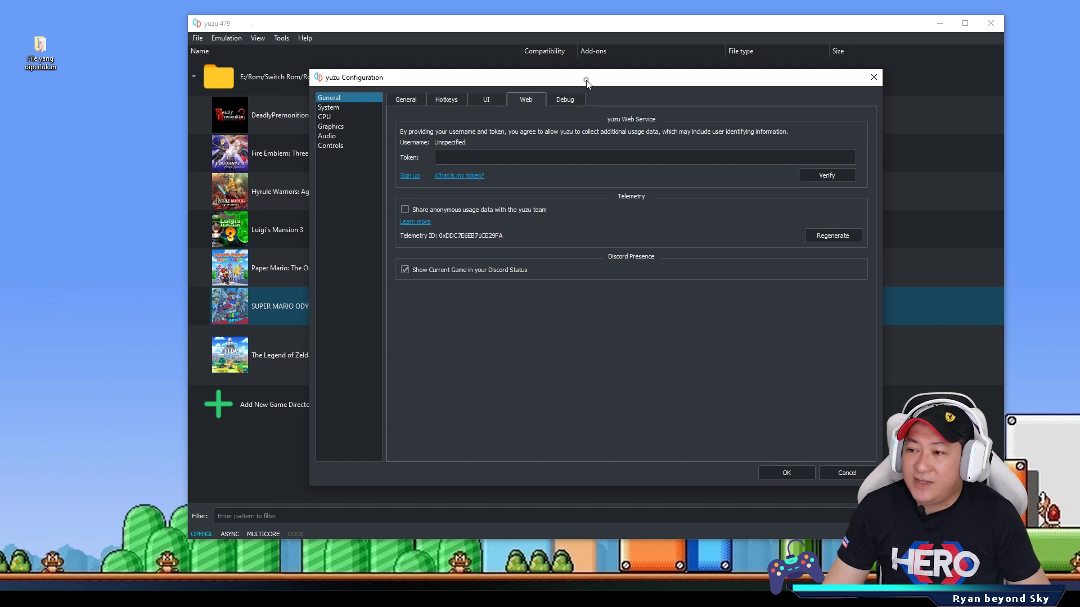
drag(585, 84, 585, 93)
click(449, 167)
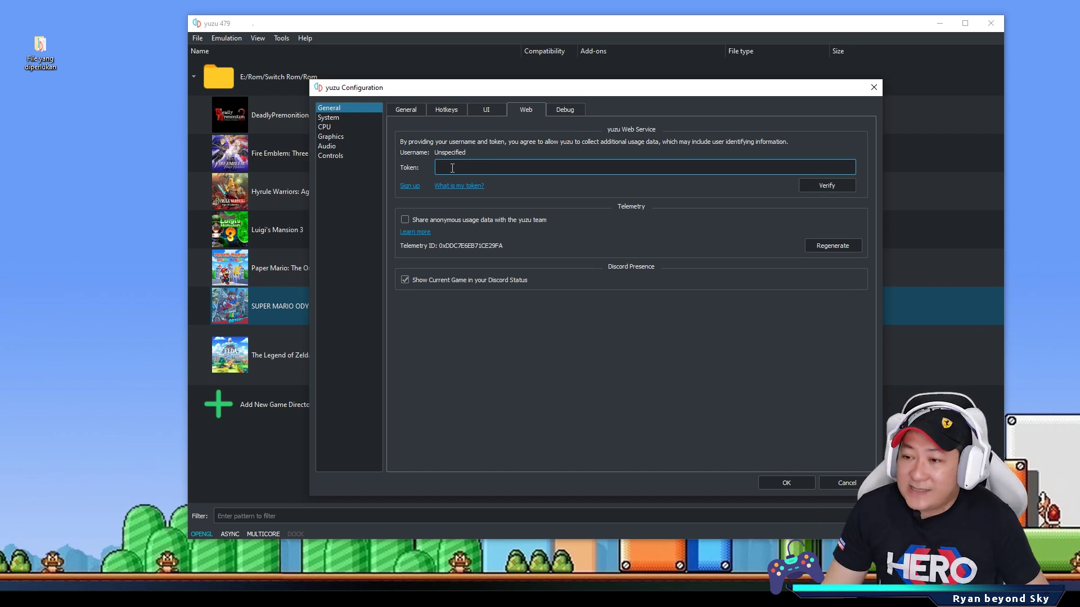
Examine the System settings, including the available languages, the Profiles, the Services and the Filesystem directories.
click(338, 117)
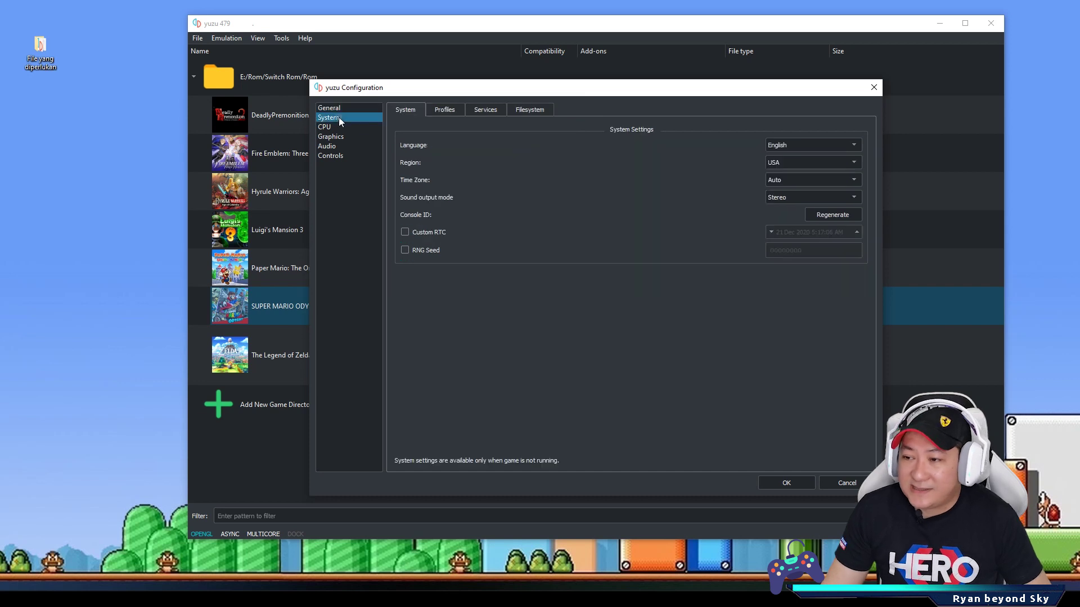
click(812, 145)
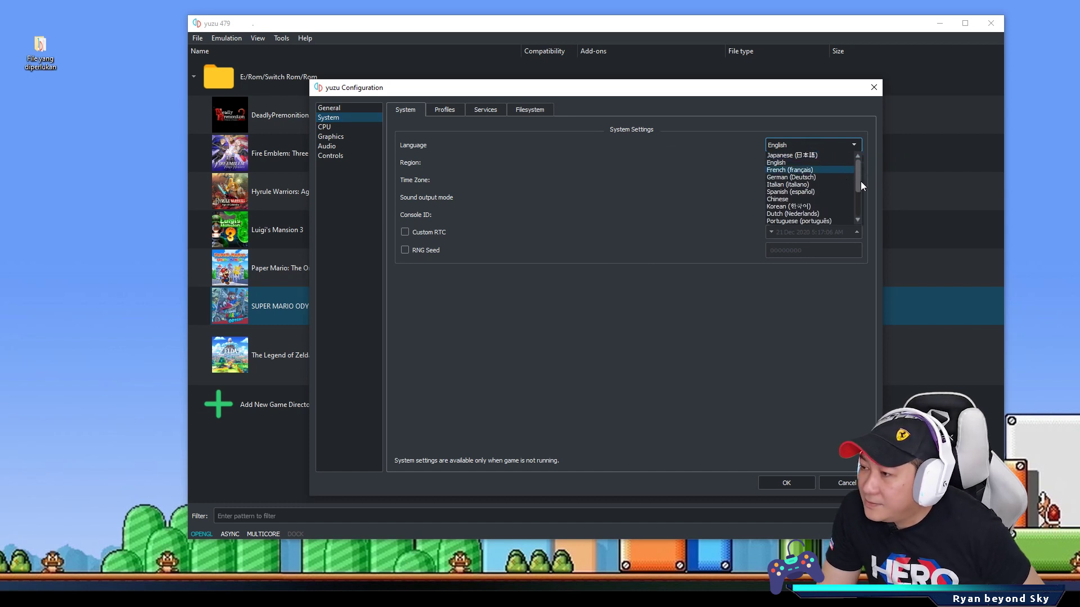
mouse_move(858, 177)
mouse_down()
mouse_move(858, 202)
mouse_move(860, 161)
mouse_up()
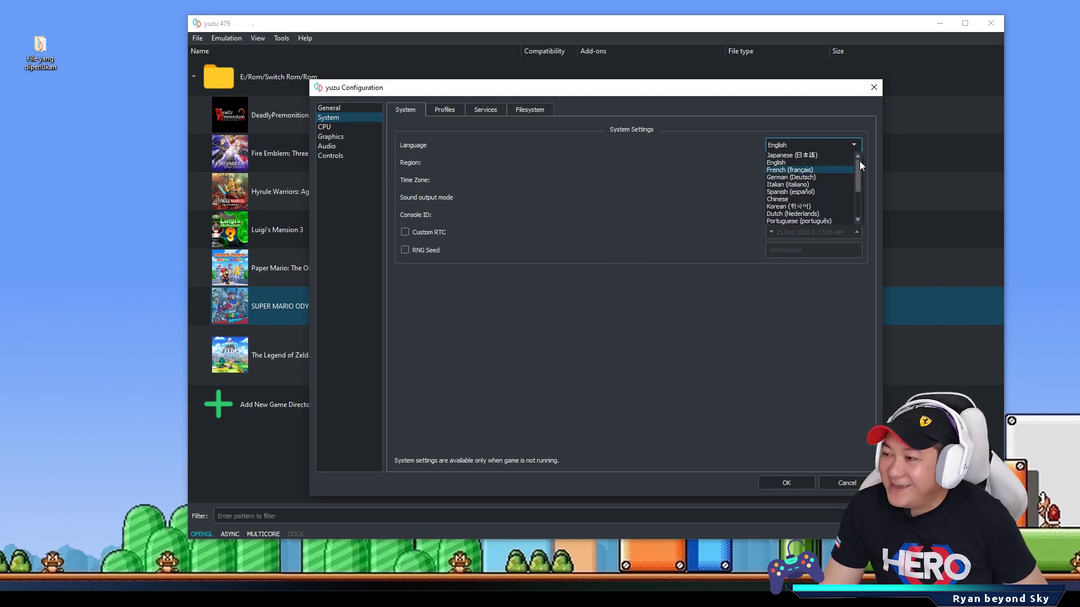
click(656, 322)
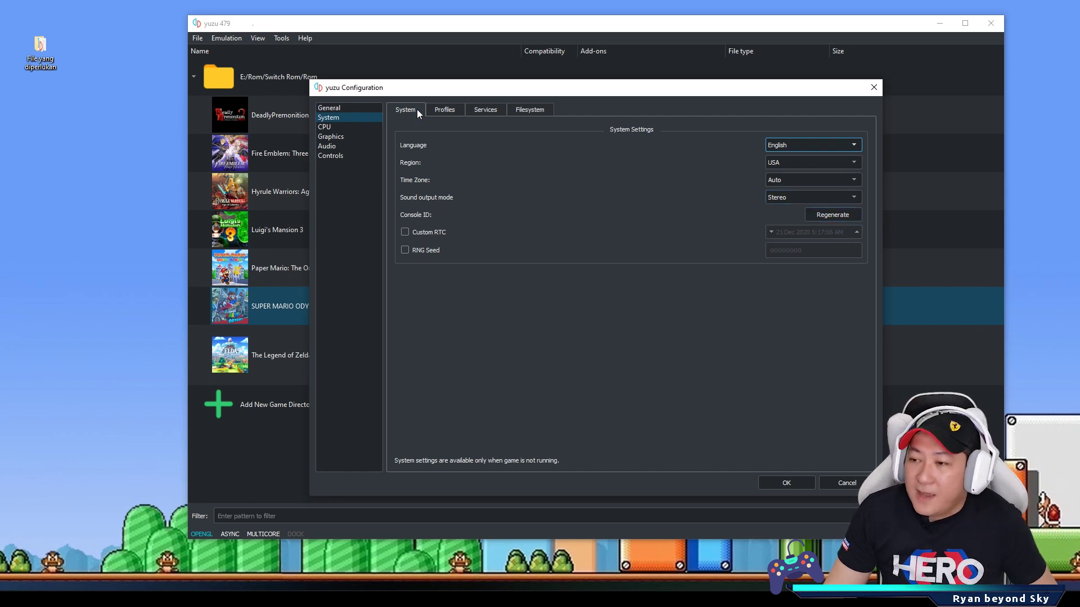
click(440, 110)
click(485, 111)
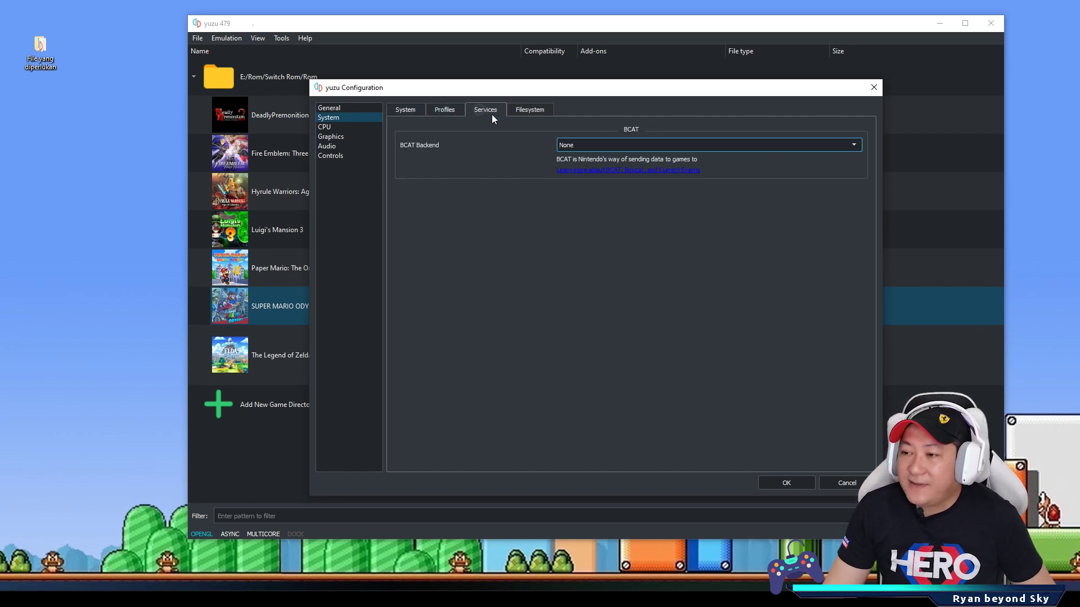
click(528, 115)
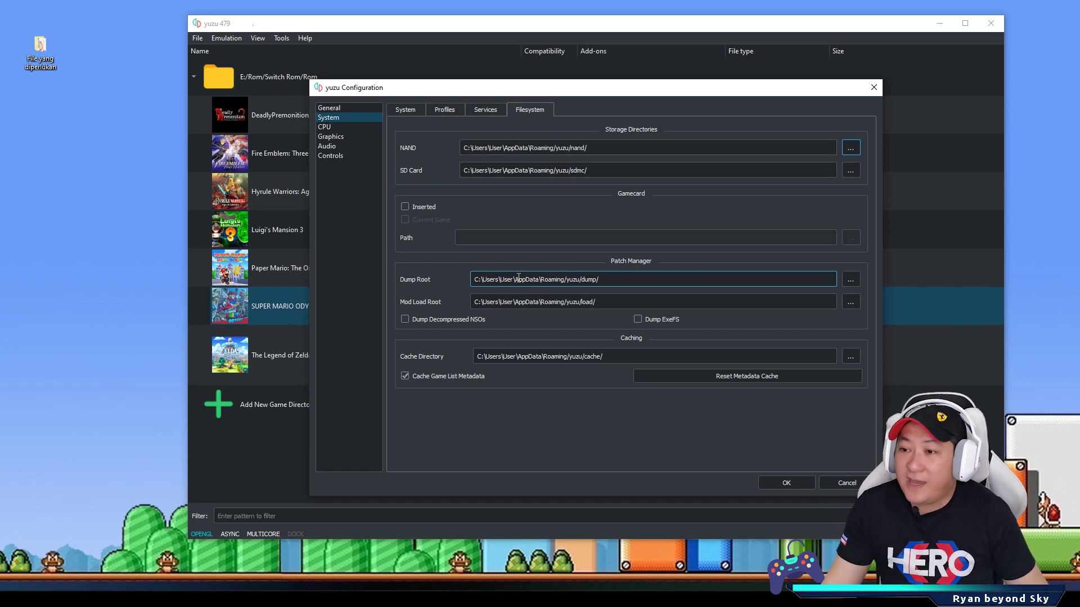
Examine the CPU settings, including the accuracy choices and the unsafe optimization option for CPUs without FMA.
click(327, 127)
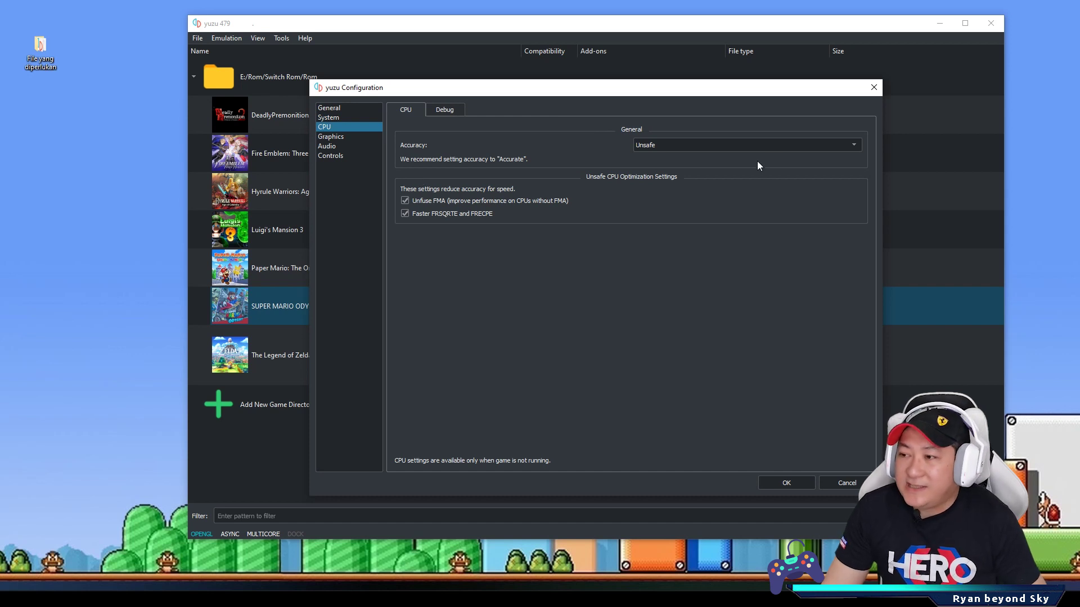
click(679, 148)
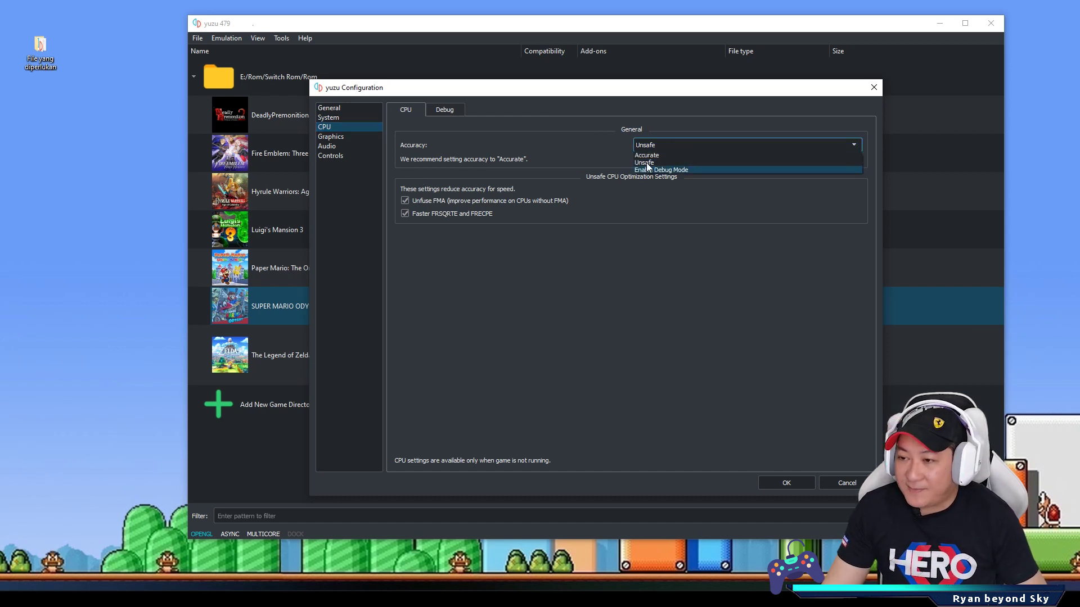
click(673, 210)
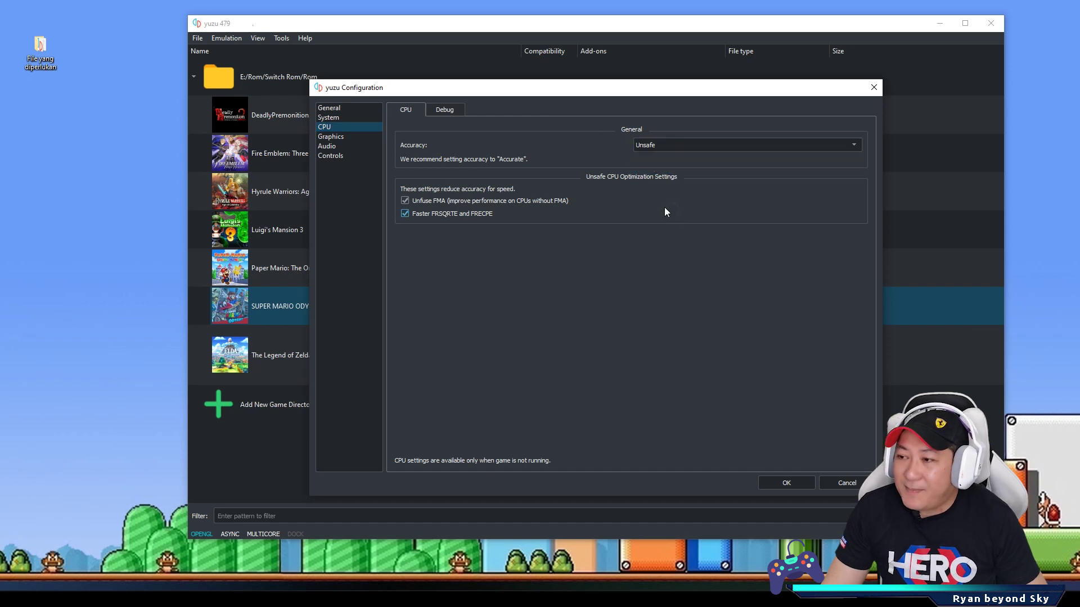
click(668, 146)
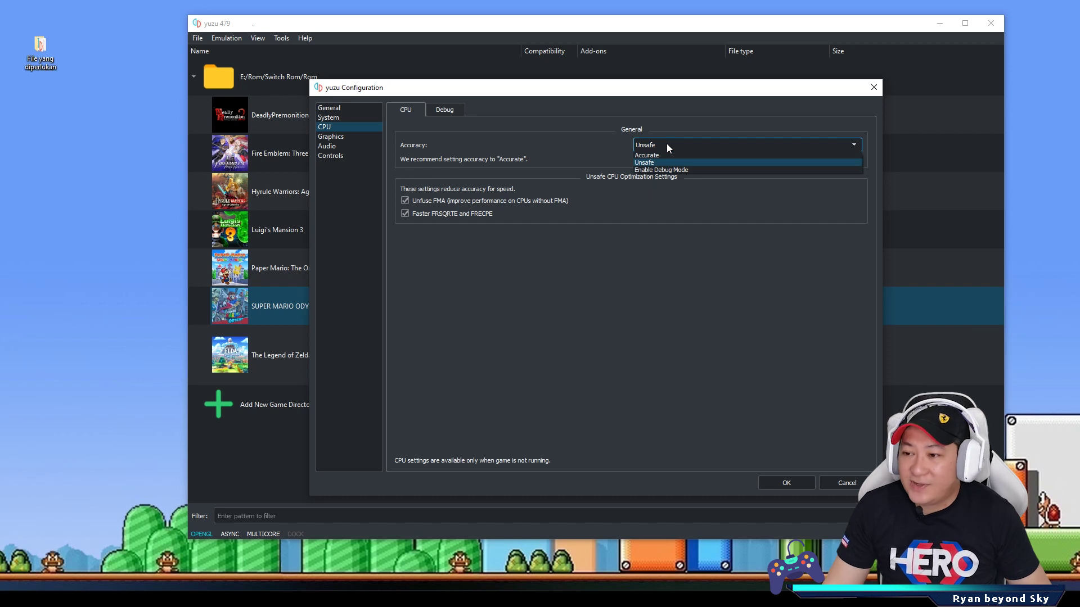
click(700, 280)
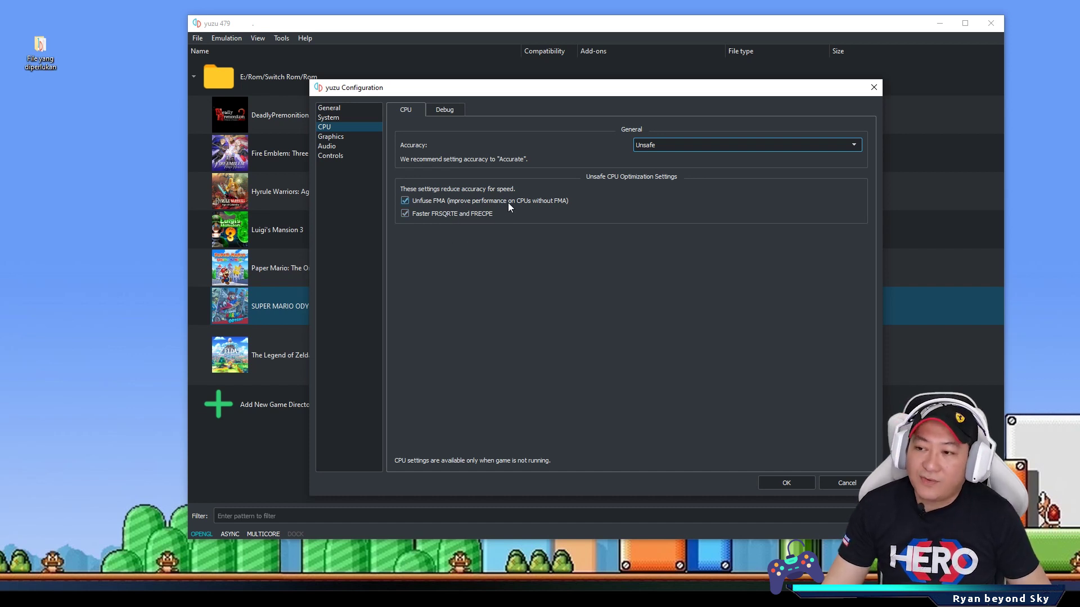
mouse_move(501, 201)
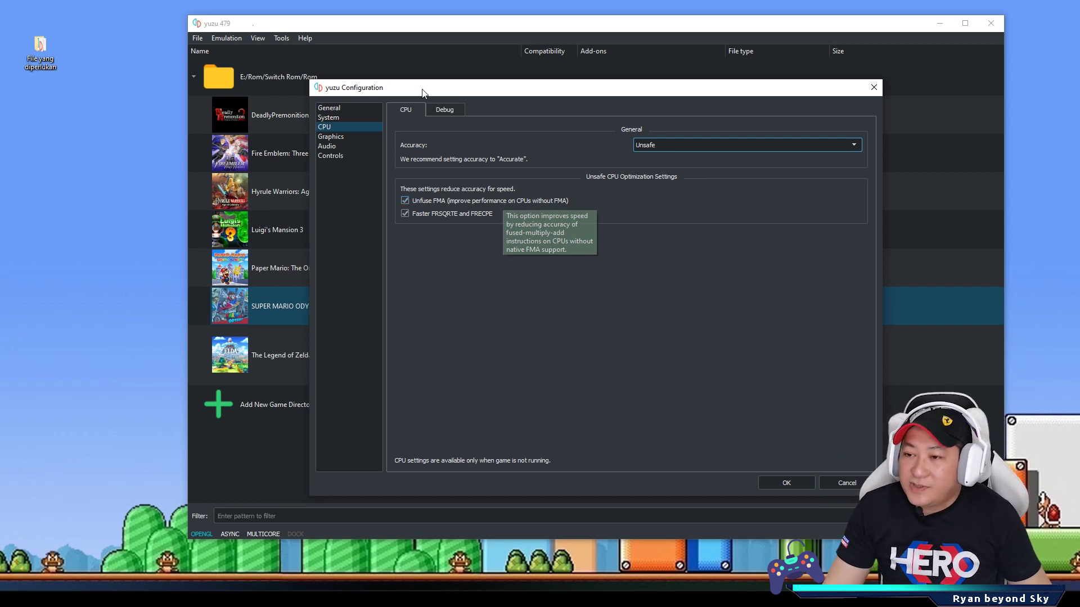
Examine the Graphics settings, including the API choices and the advanced anisotropic filtering options.
click(331, 140)
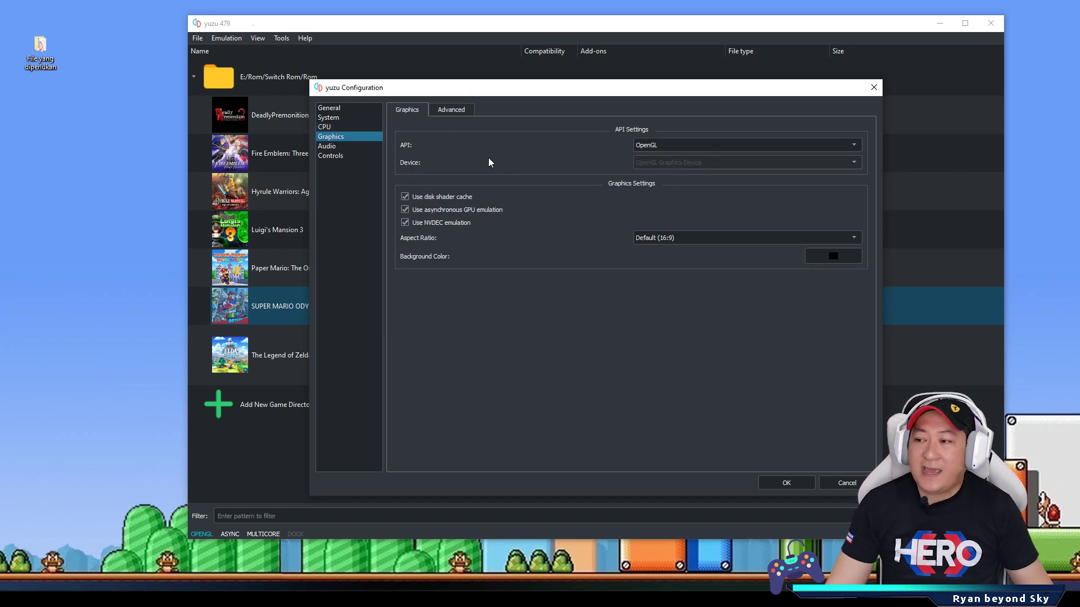
click(694, 148)
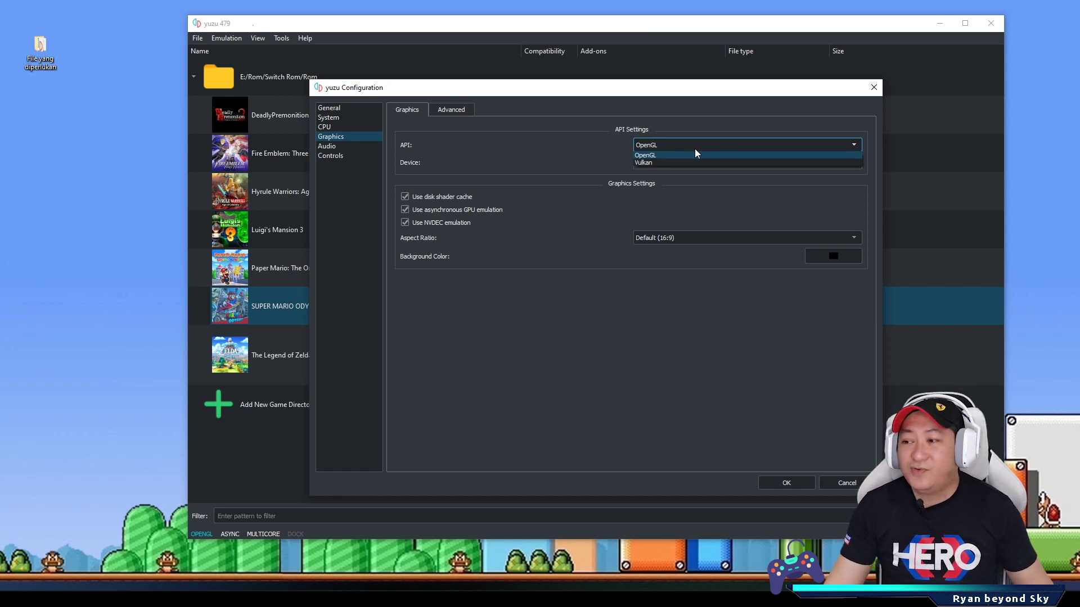
click(644, 174)
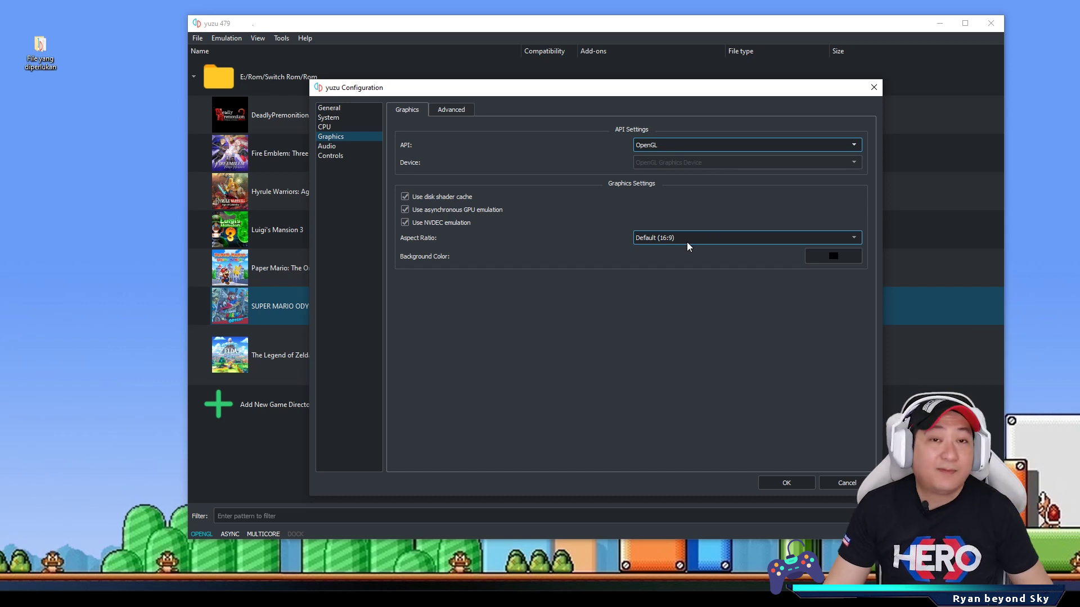
click(452, 112)
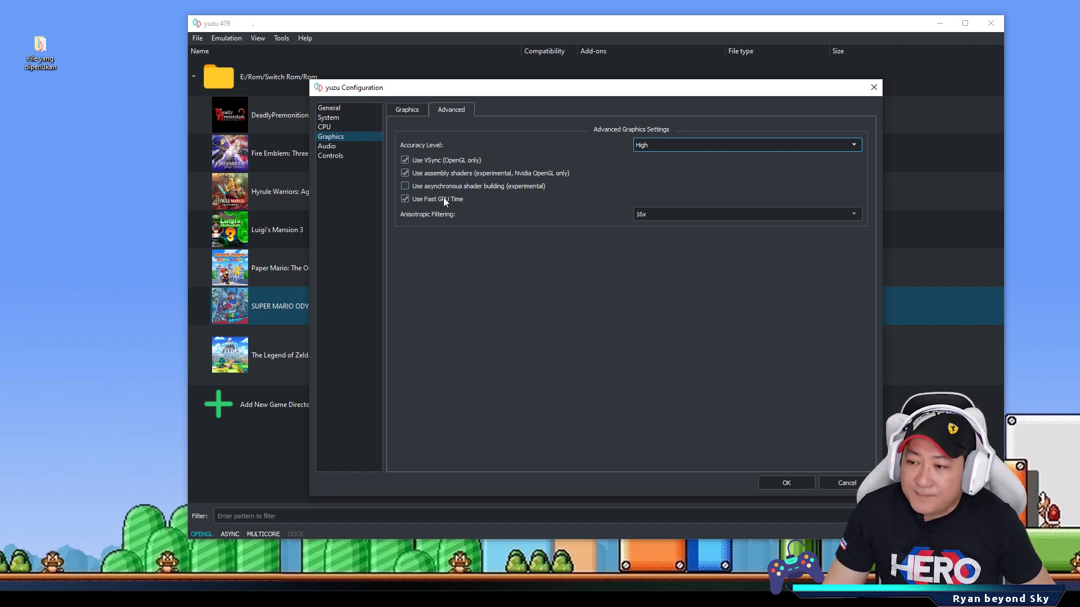
click(666, 217)
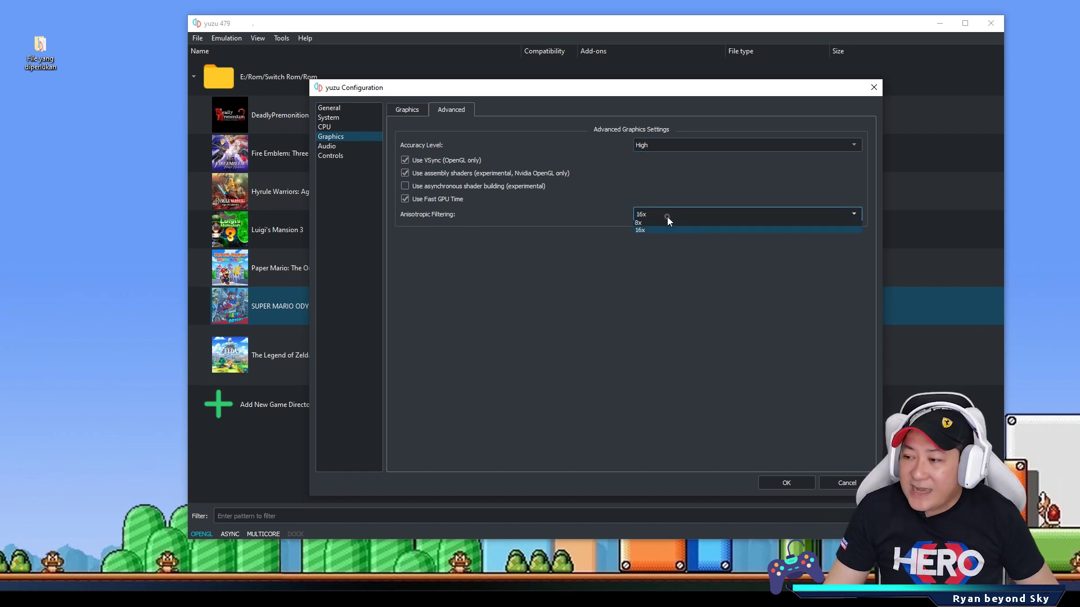
click(645, 253)
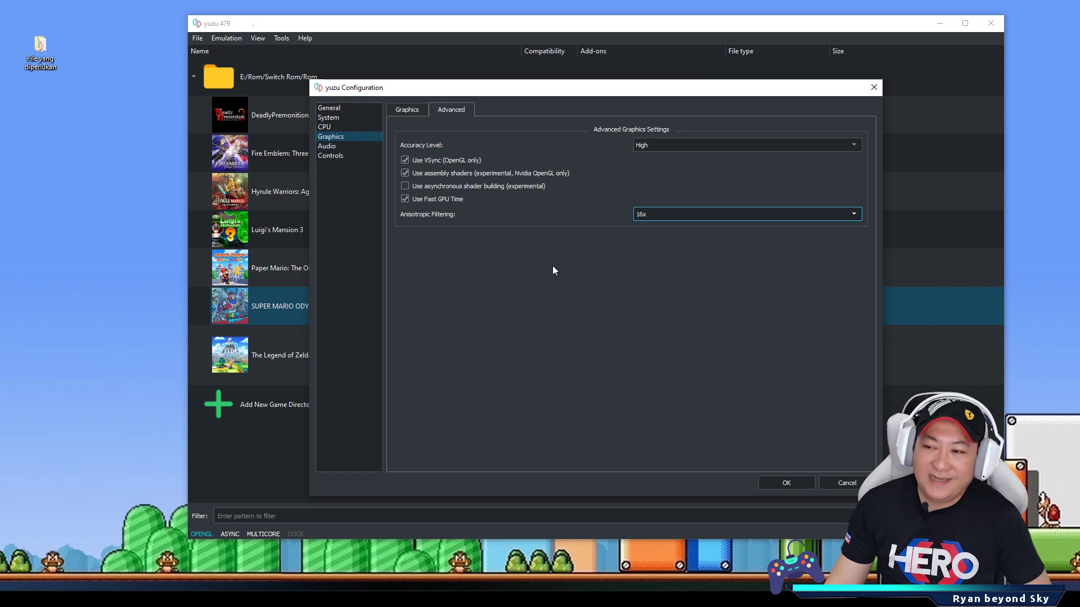
Review the Audio settings, keep Pro Controller as Player 1's controller type and accept the configuration.
click(331, 146)
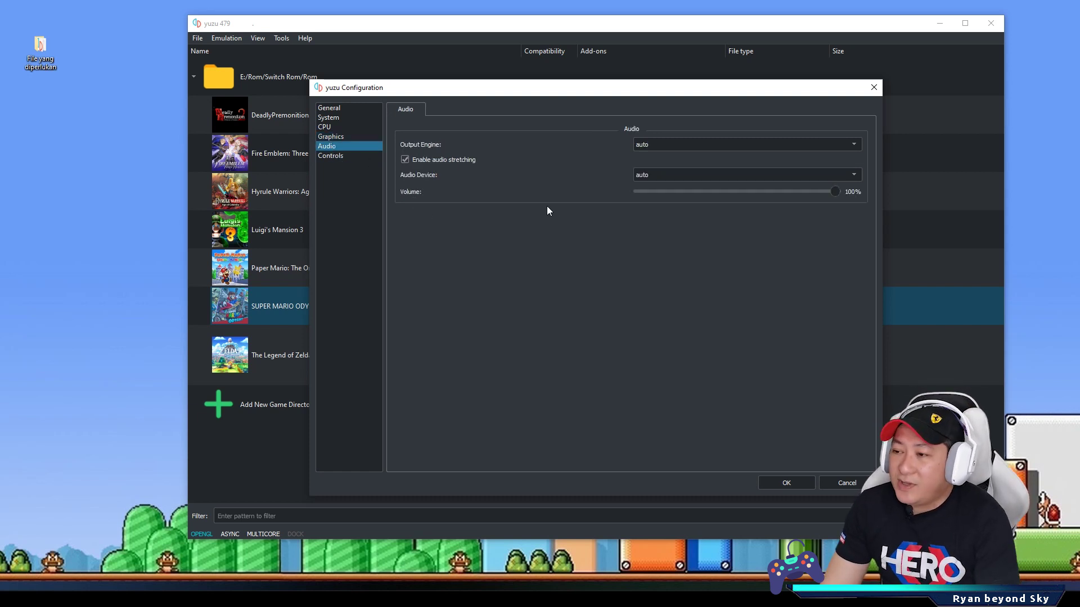
click(333, 156)
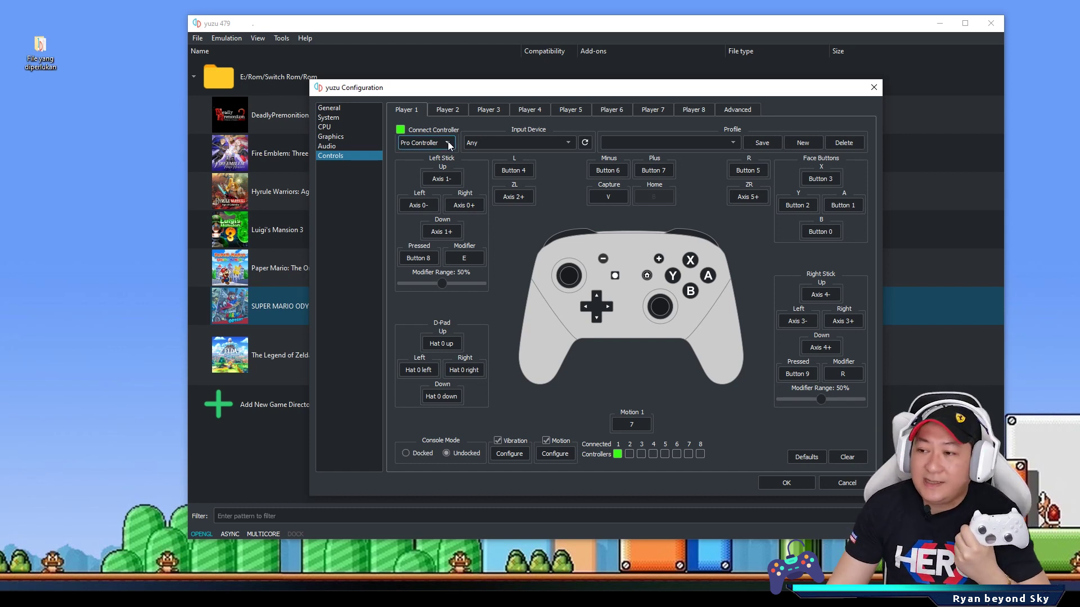
click(448, 144)
click(424, 150)
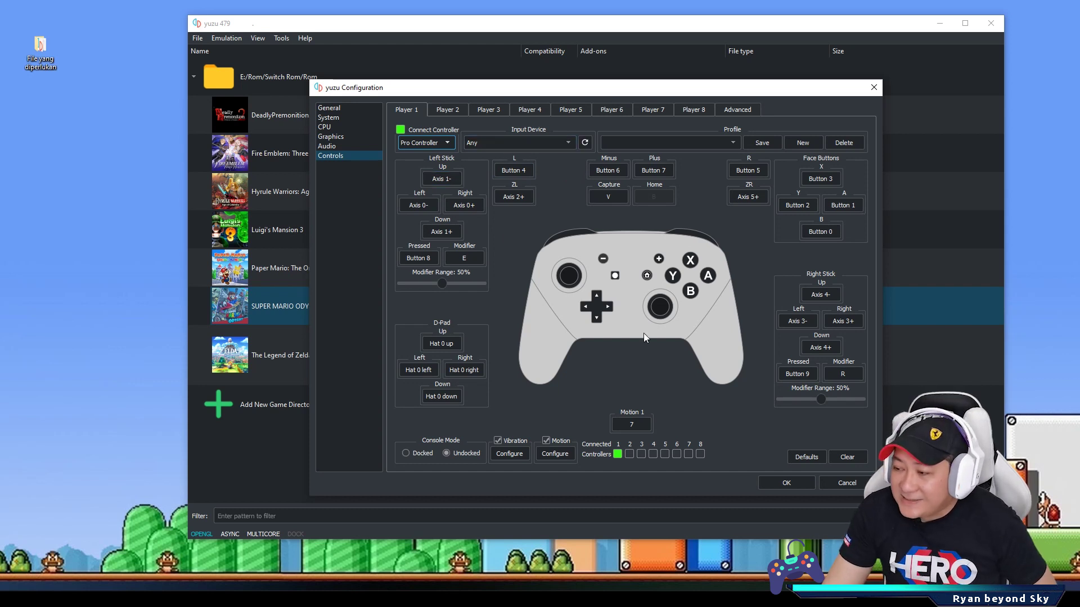
click(792, 481)
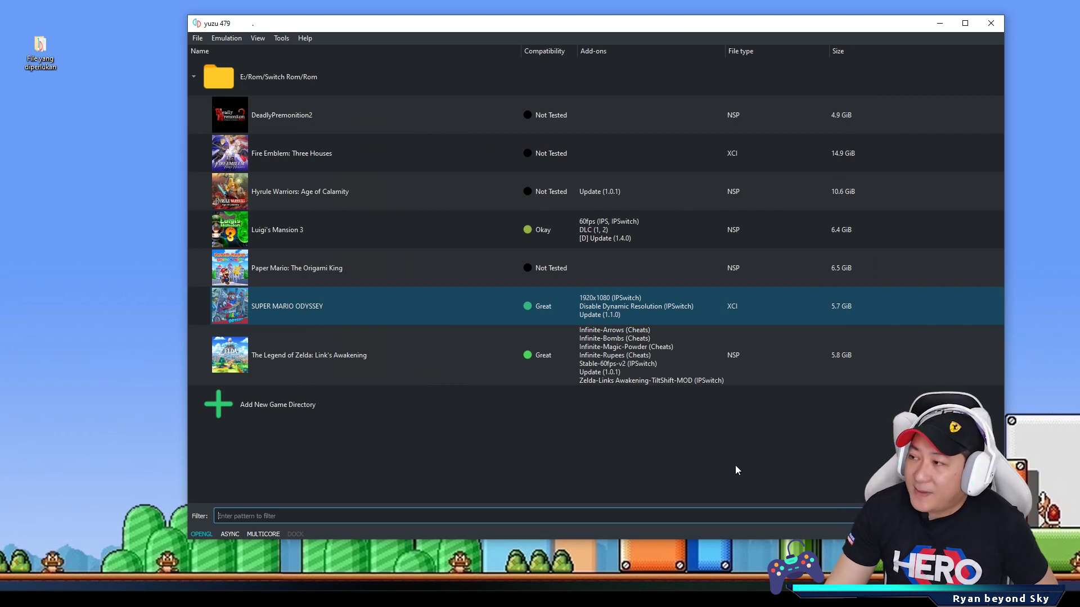
Minimize the emulator, open NVIDIA Control Panel from the desktop and show the program-specific 3D settings.
click(939, 23)
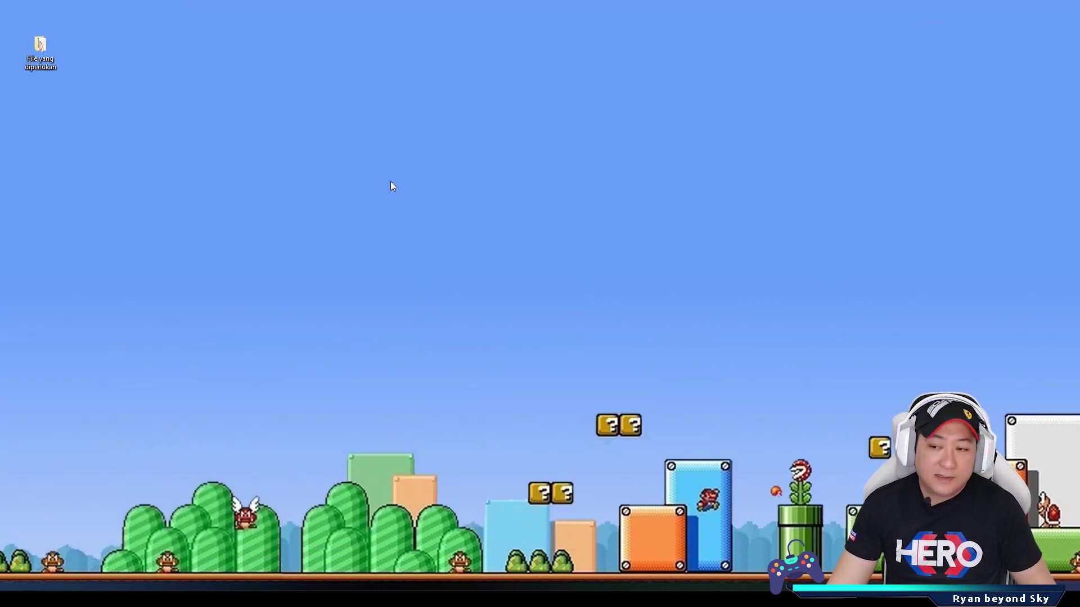
right_click(397, 135)
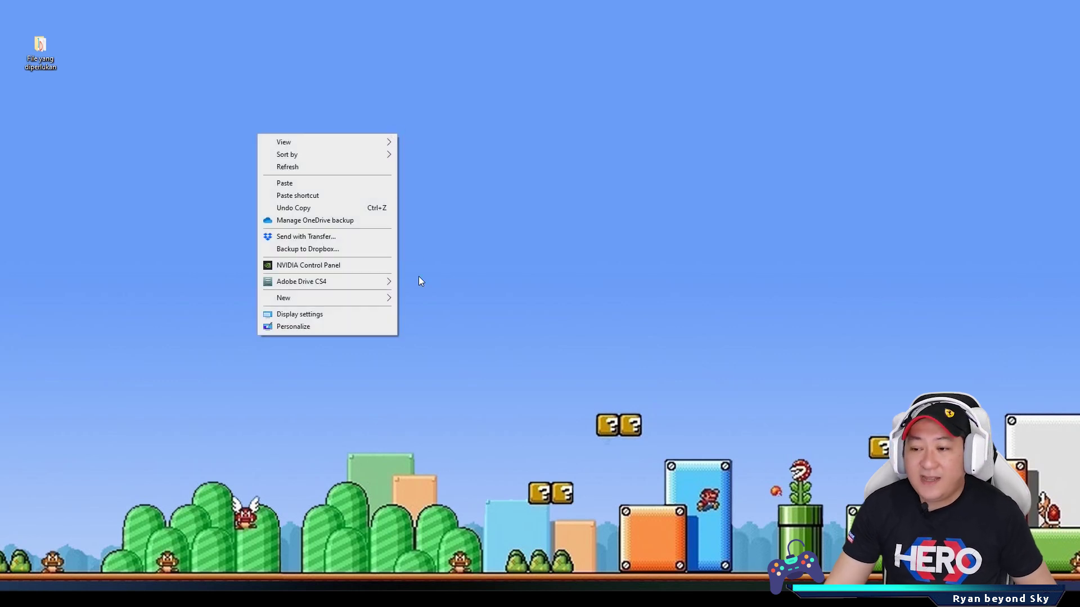
click(352, 265)
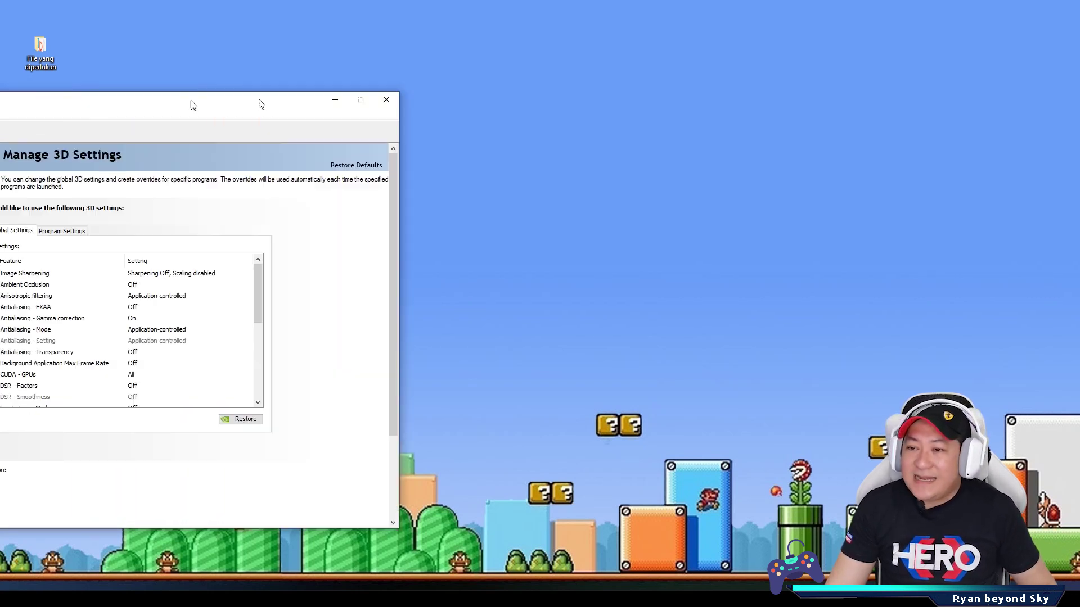
drag(199, 98, 720, 39)
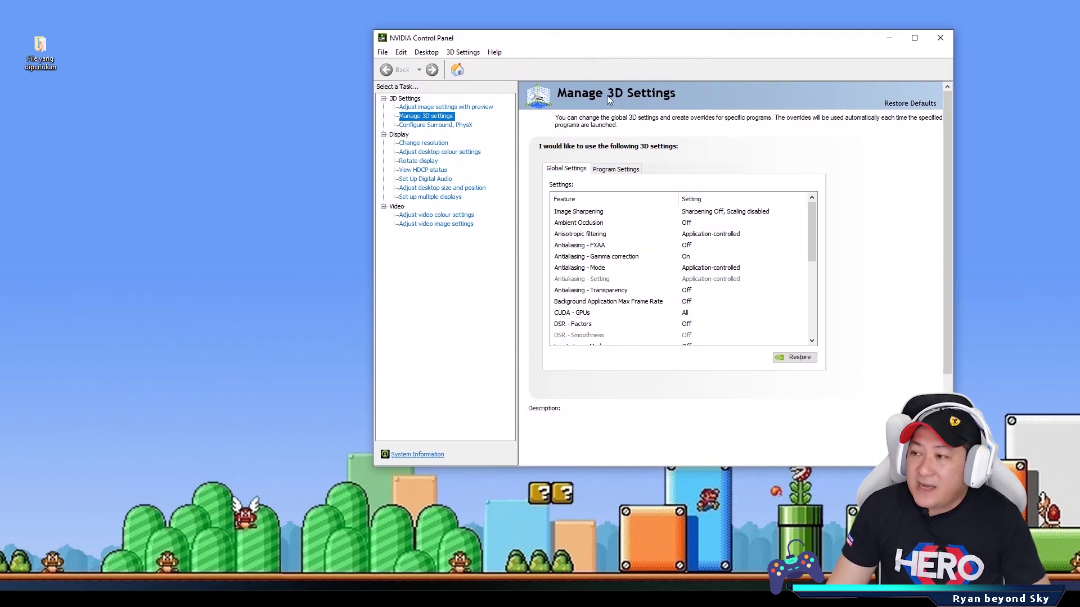
drag(743, 42, 705, 53)
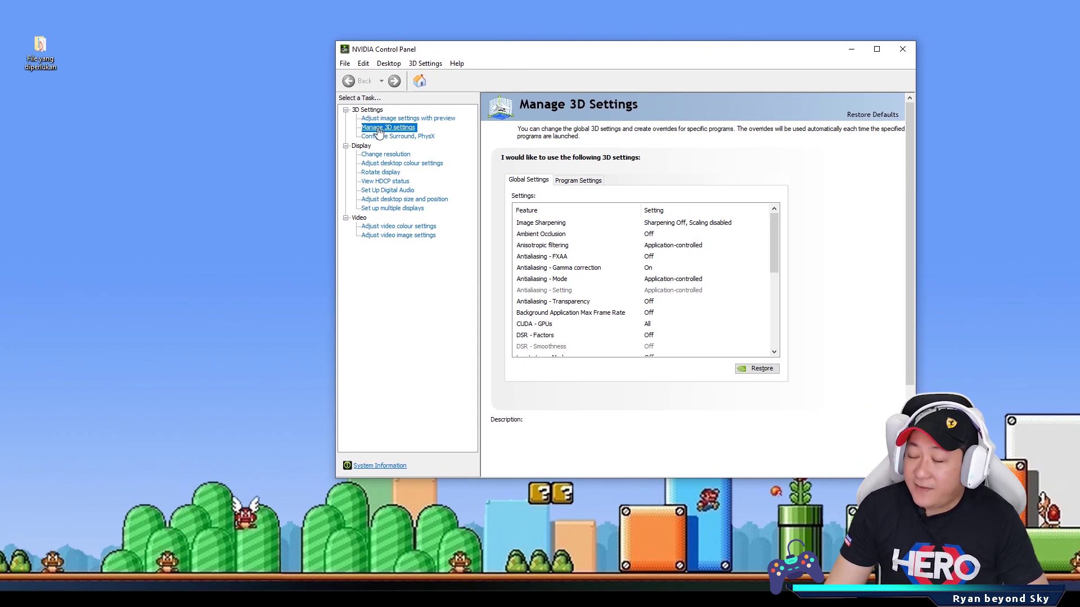
click(583, 181)
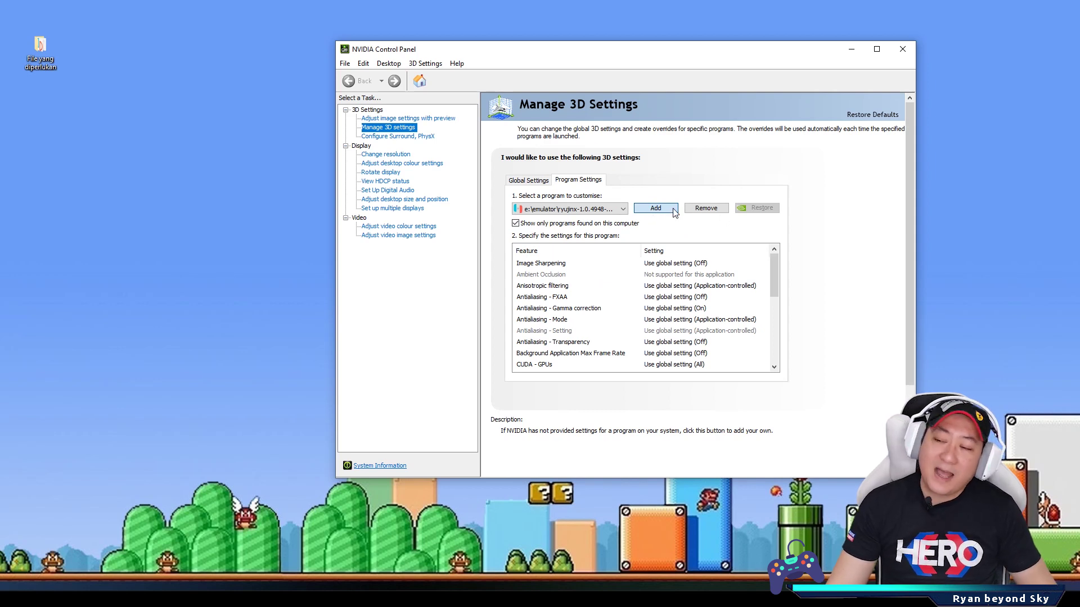
click(674, 210)
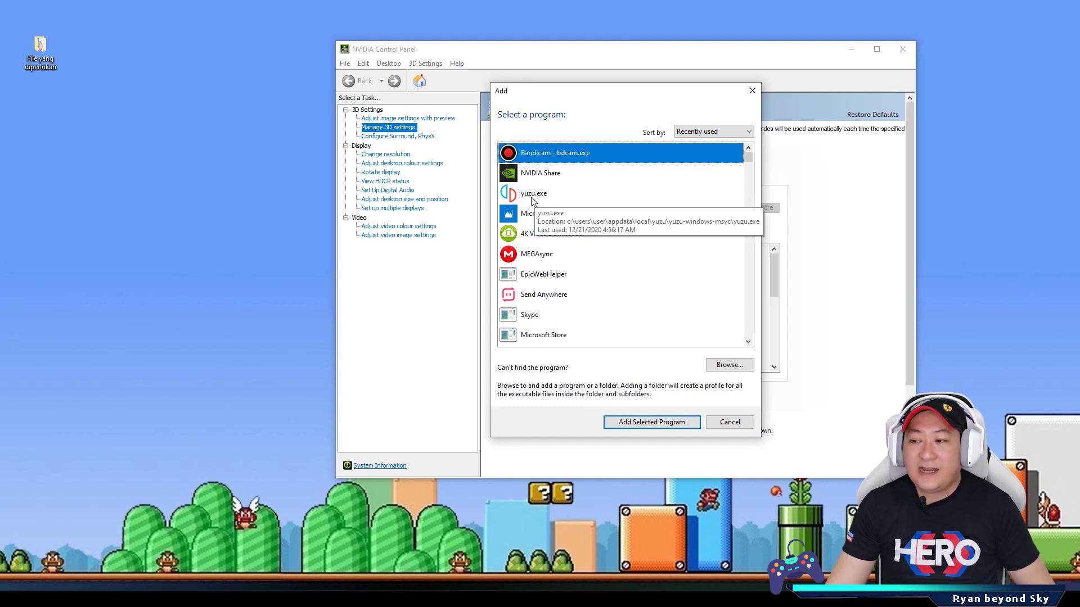
click(533, 198)
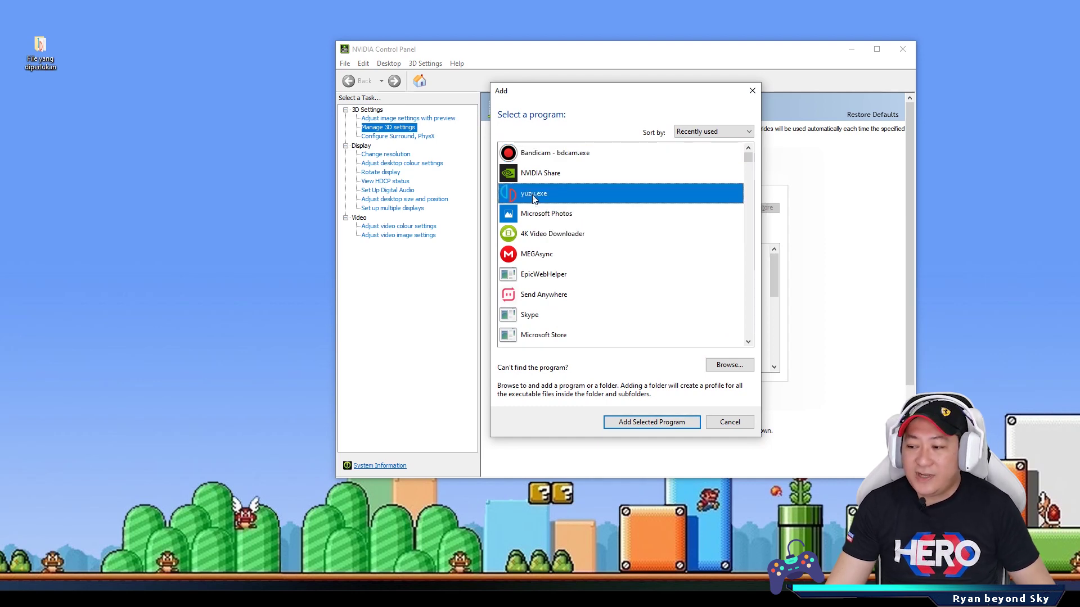
click(729, 426)
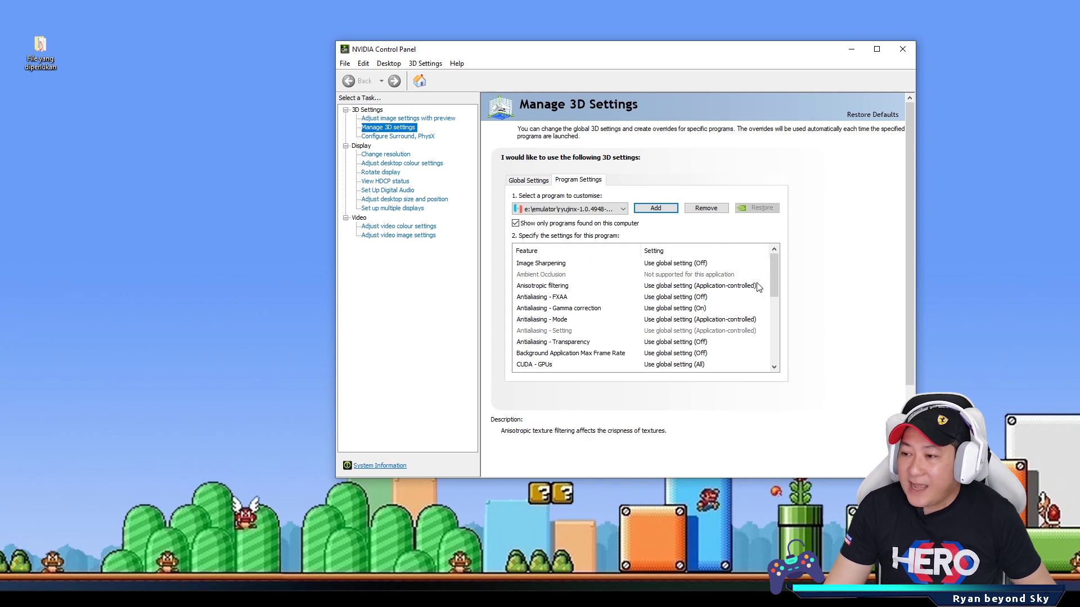
Set Vertical sync and Triple buffering to Off for the selected ryujinx program.
drag(773, 261, 777, 352)
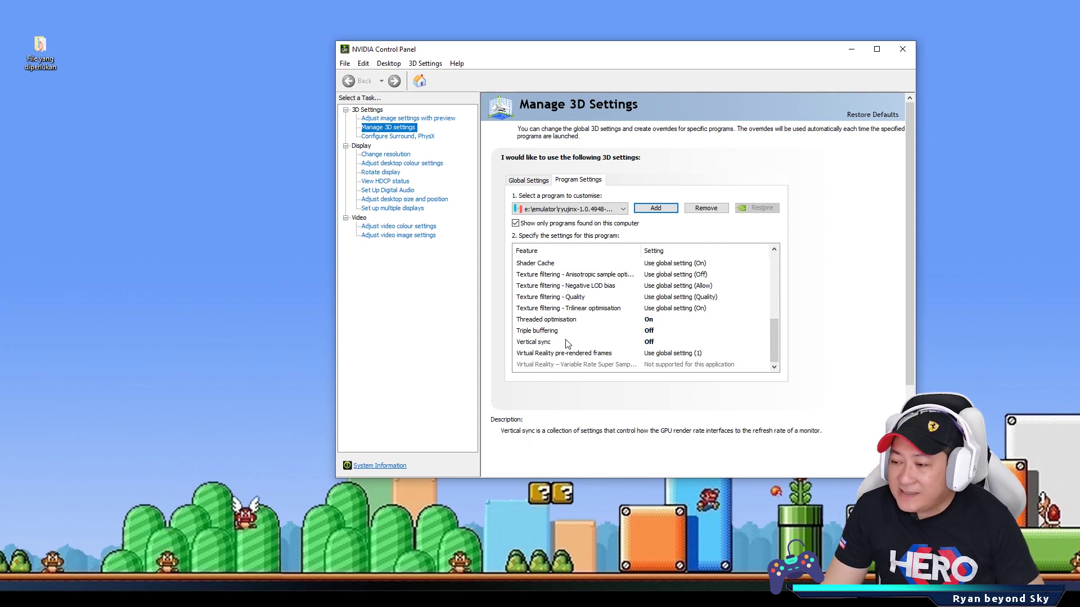
click(658, 344)
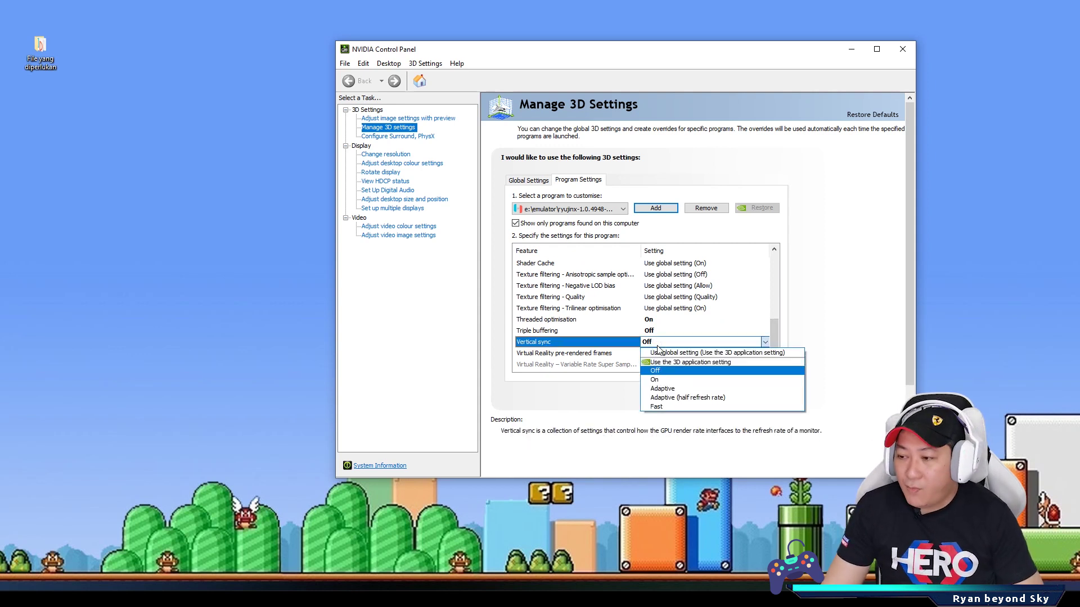
click(661, 372)
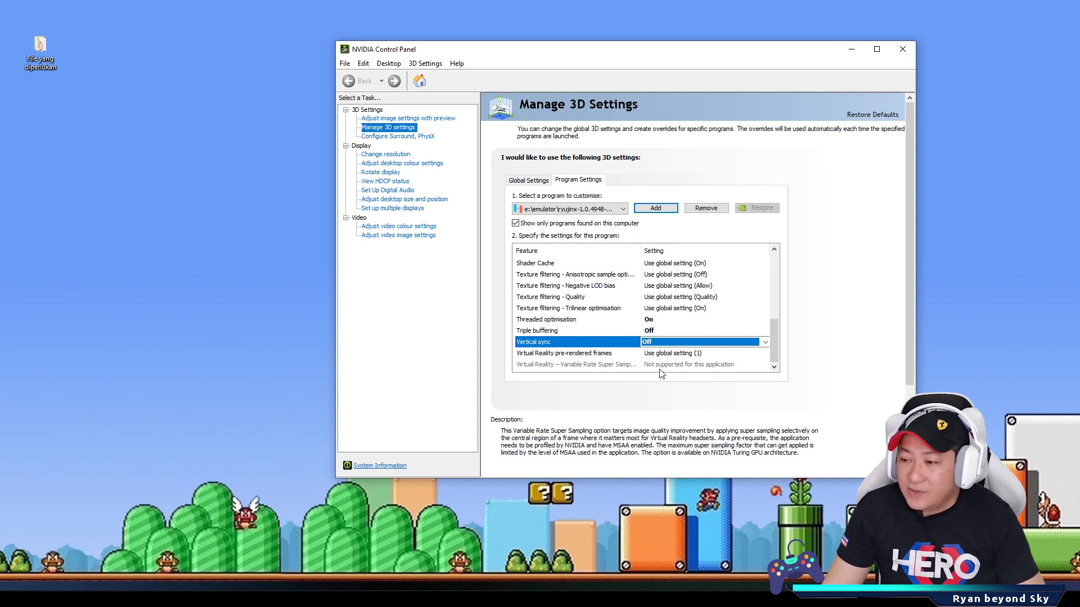
click(689, 331)
click(690, 332)
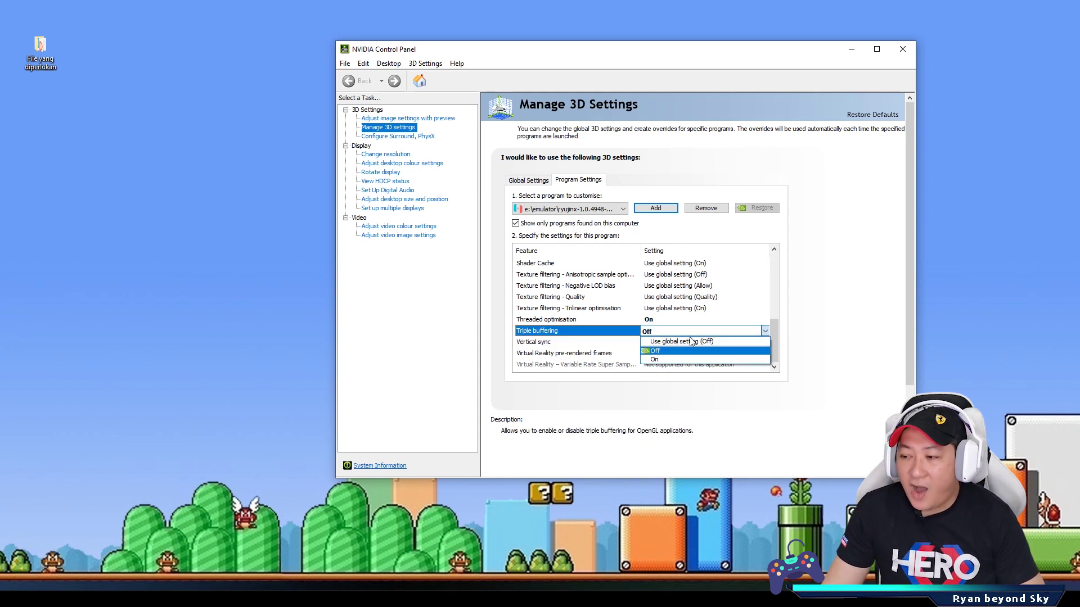
click(689, 351)
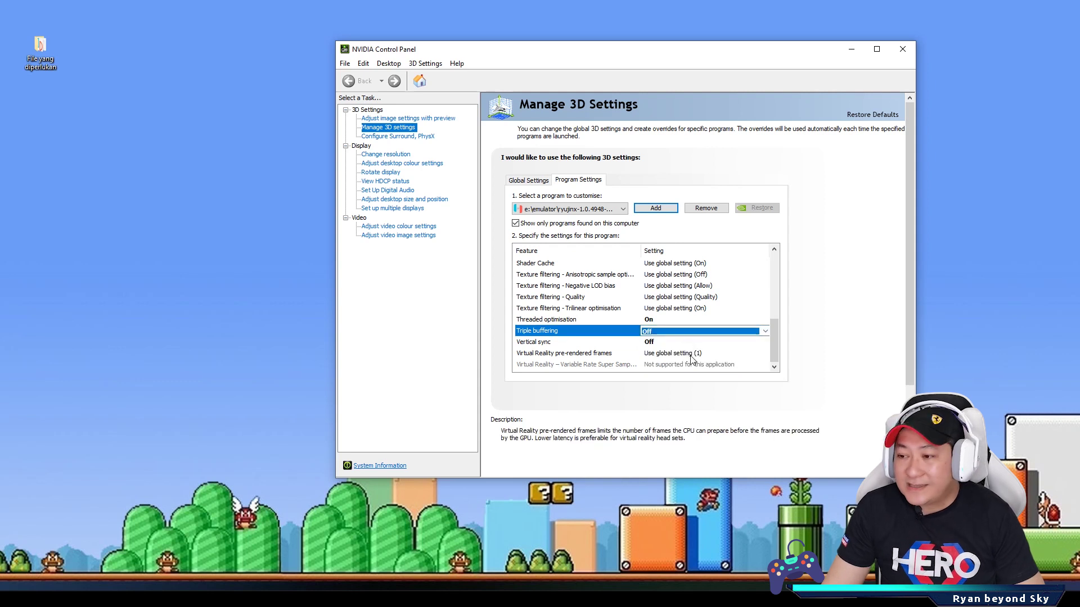
Set Threaded optimisation to On and Power management mode to Prefer maximum performance for the ryujinx program.
click(652, 320)
click(715, 320)
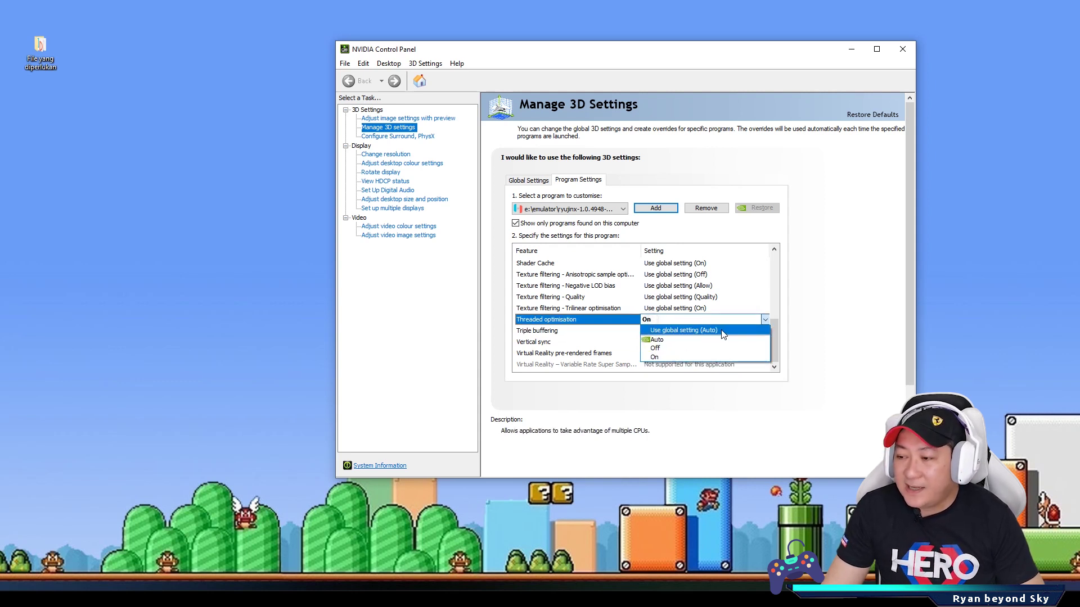
click(692, 358)
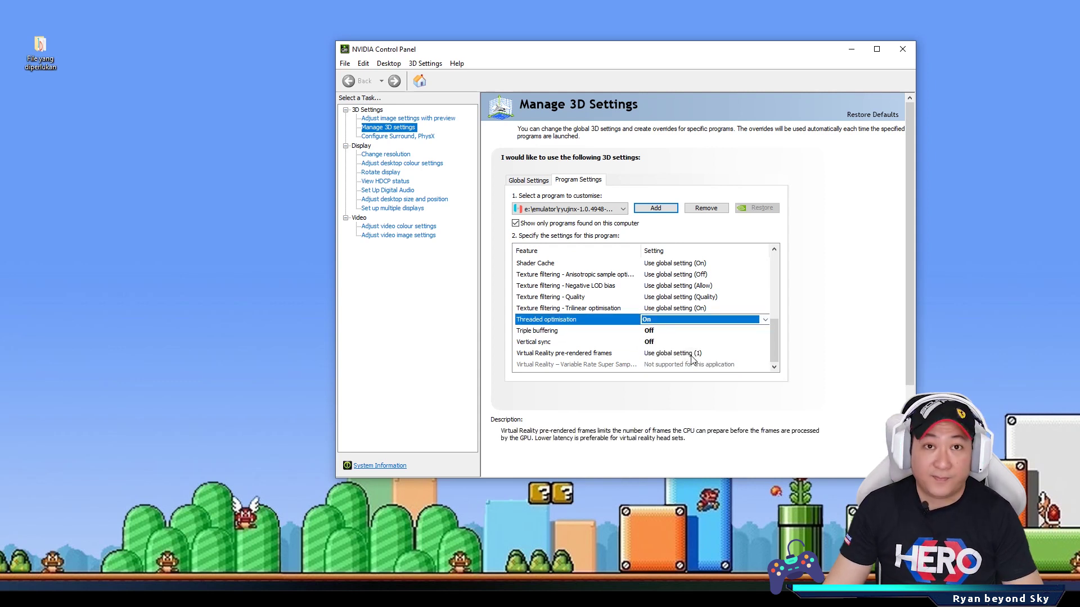
drag(772, 327, 773, 300)
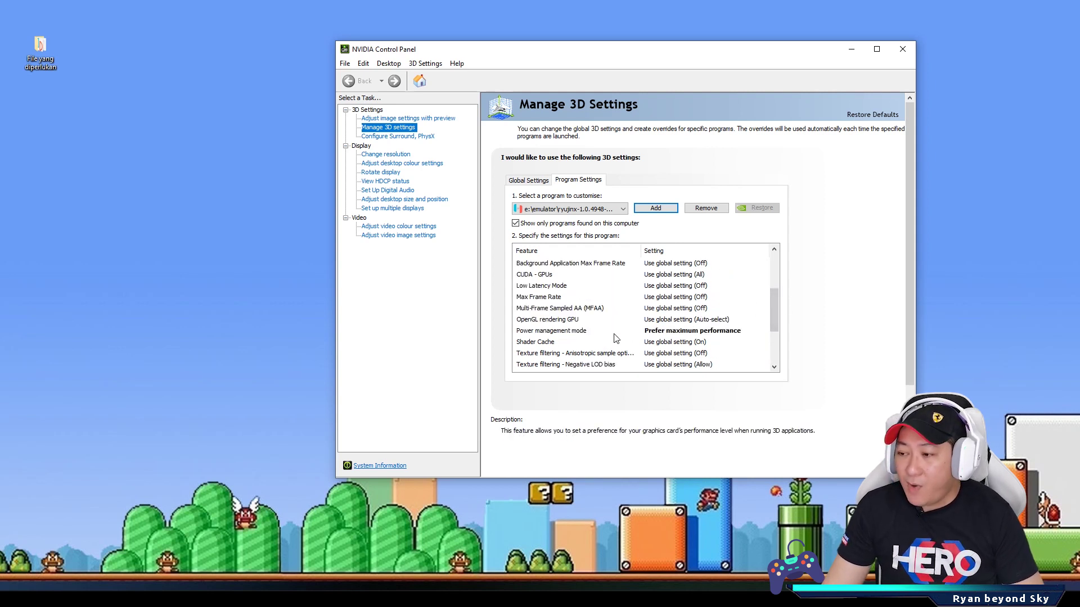
click(702, 332)
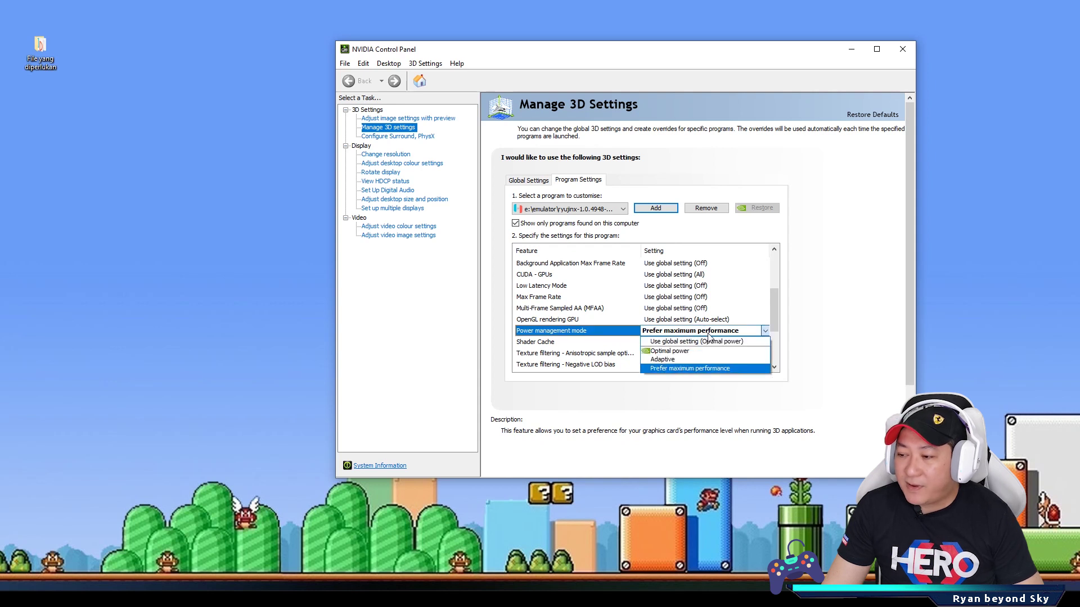
click(697, 368)
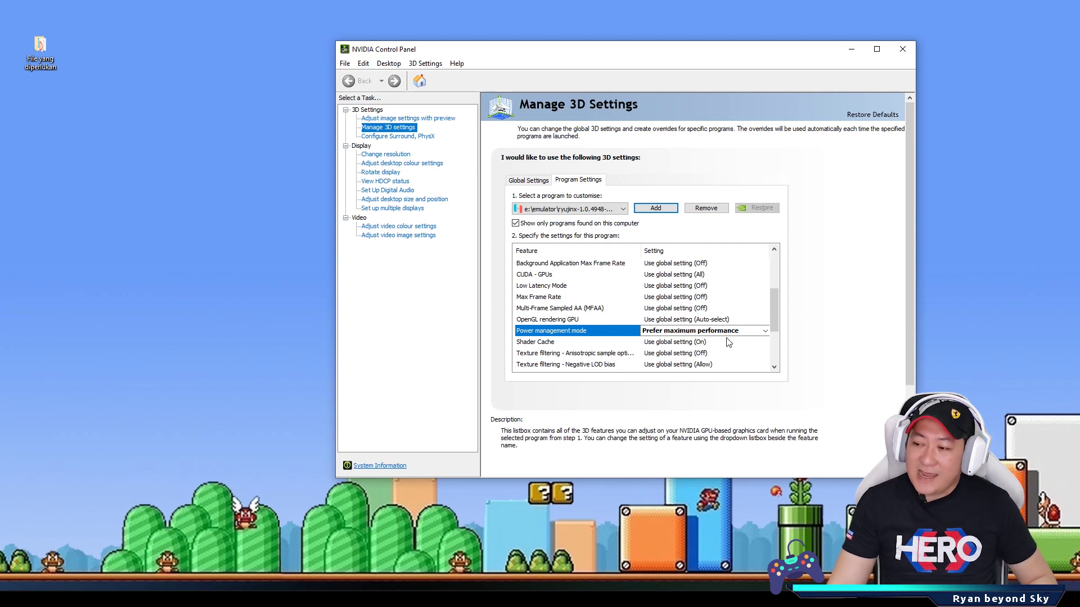
Close NVIDIA Control Panel, switch back to yuzu and check the General configuration options, leaving them without applying anything.
click(902, 49)
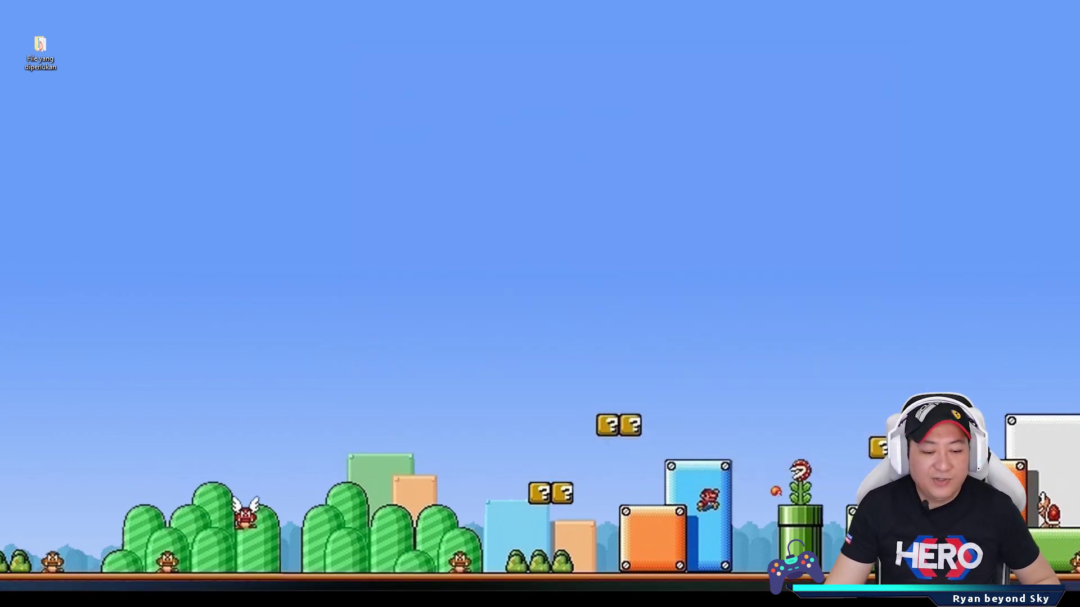
key(alt+Tab)
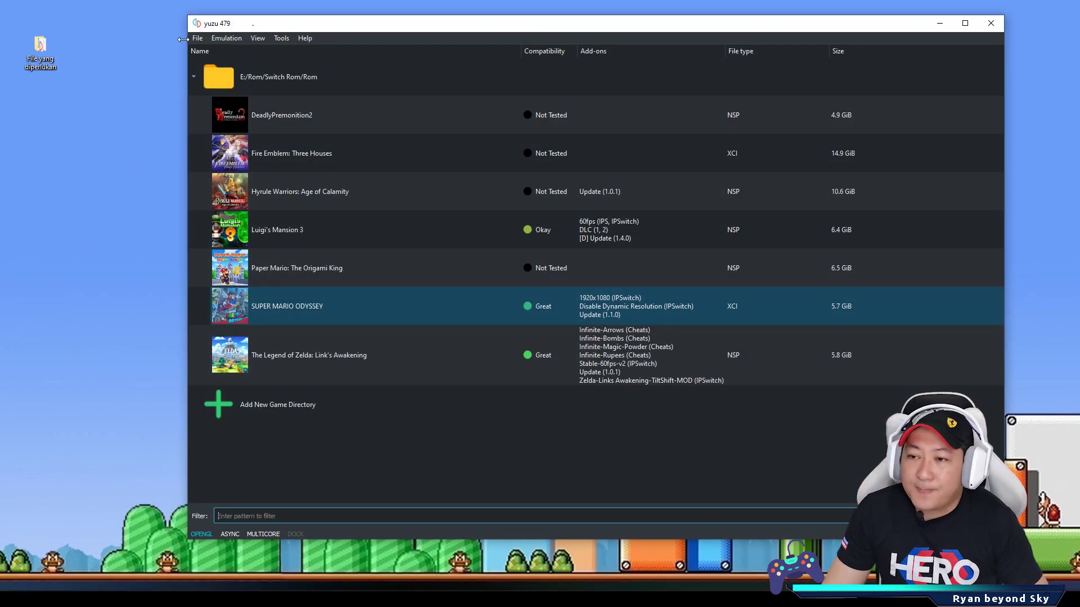
click(226, 37)
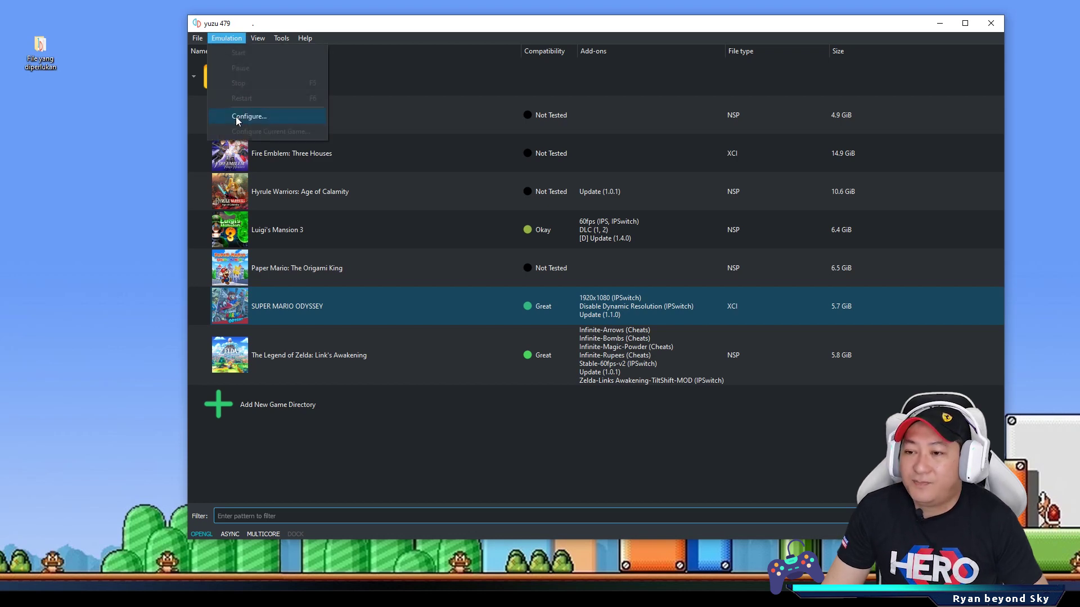
click(236, 118)
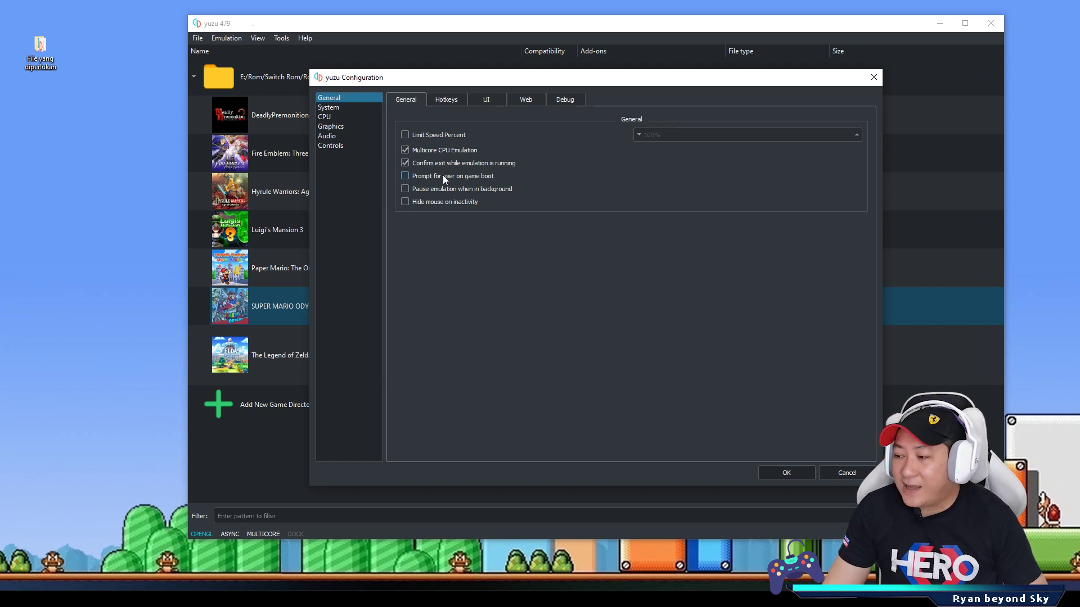
click(843, 472)
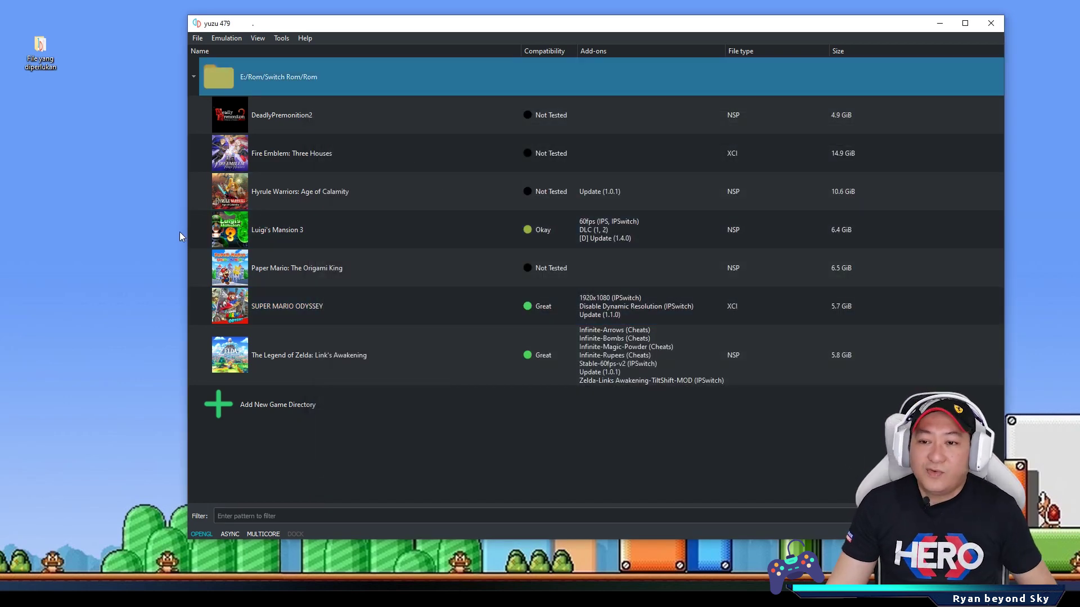
Show the game file inside the Rom XCI NSP subfolder of the desktop folder File yang diperlukan, then close the folder window.
click(44, 50)
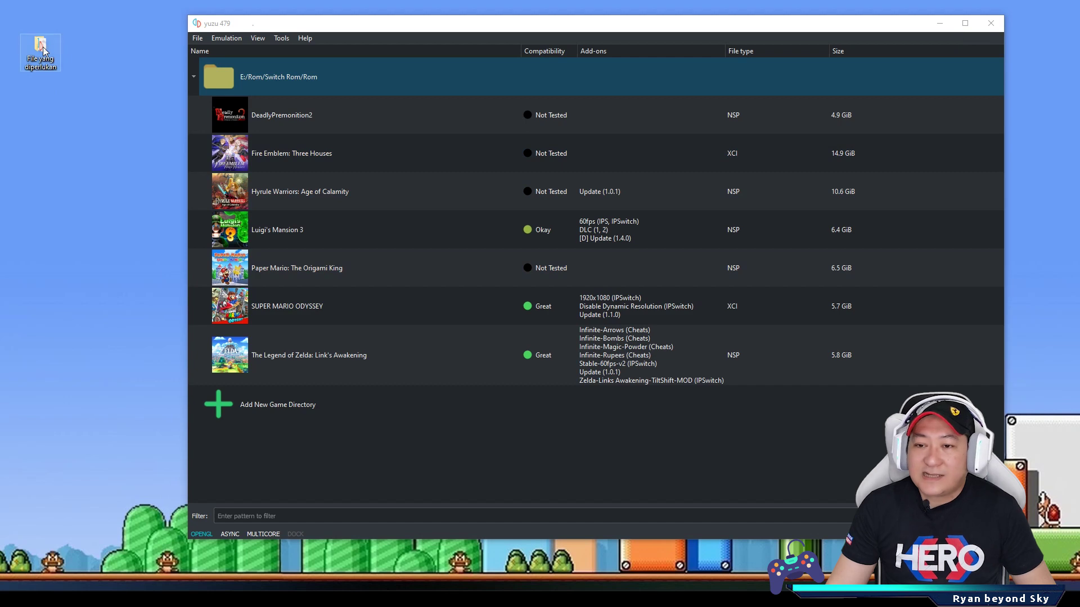
double_click(43, 51)
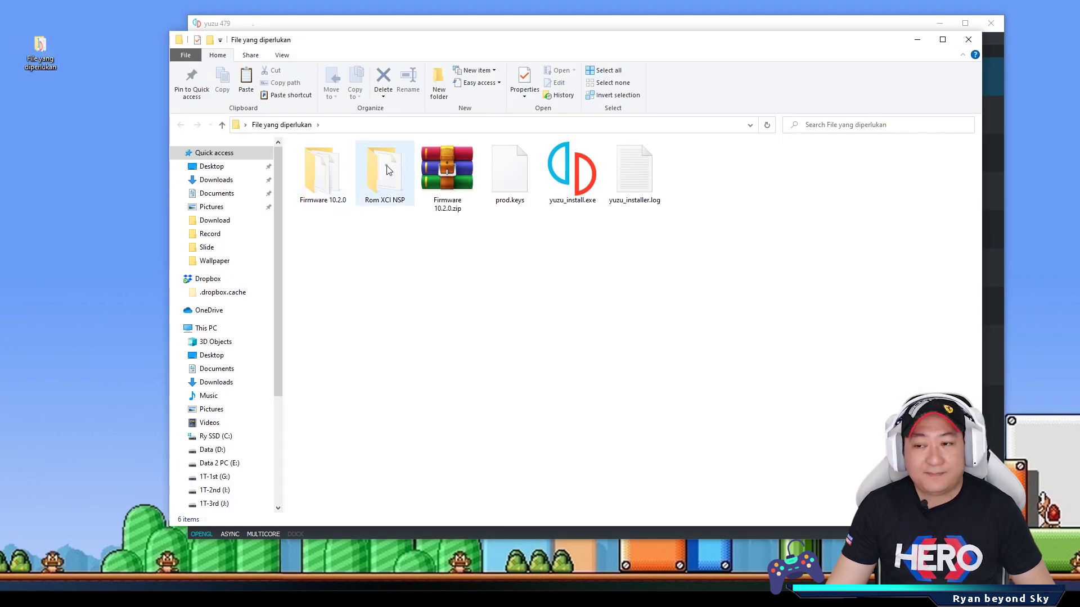
double_click(386, 169)
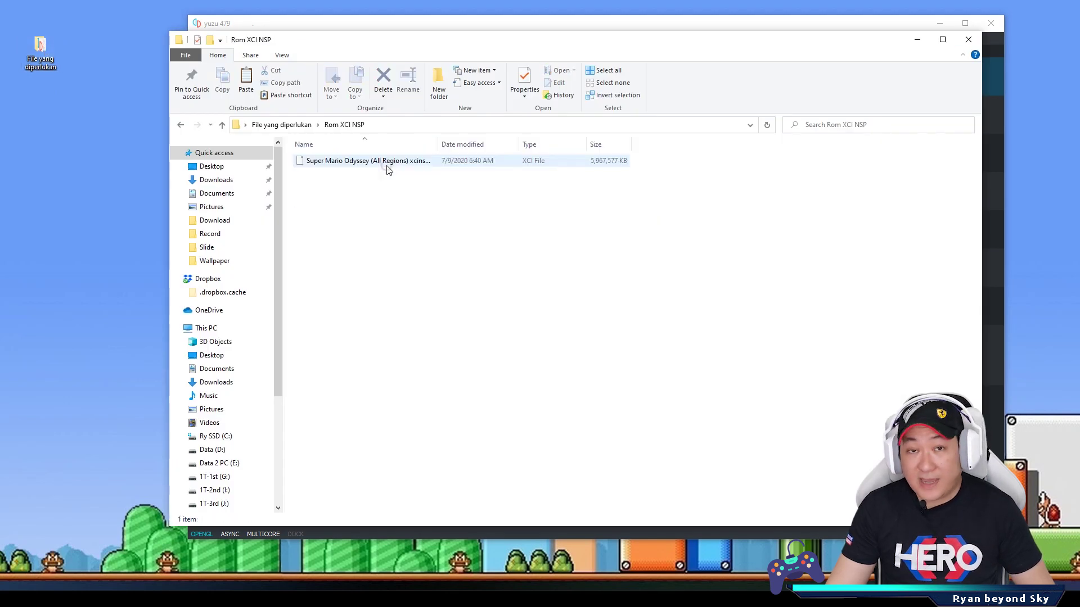
click(967, 42)
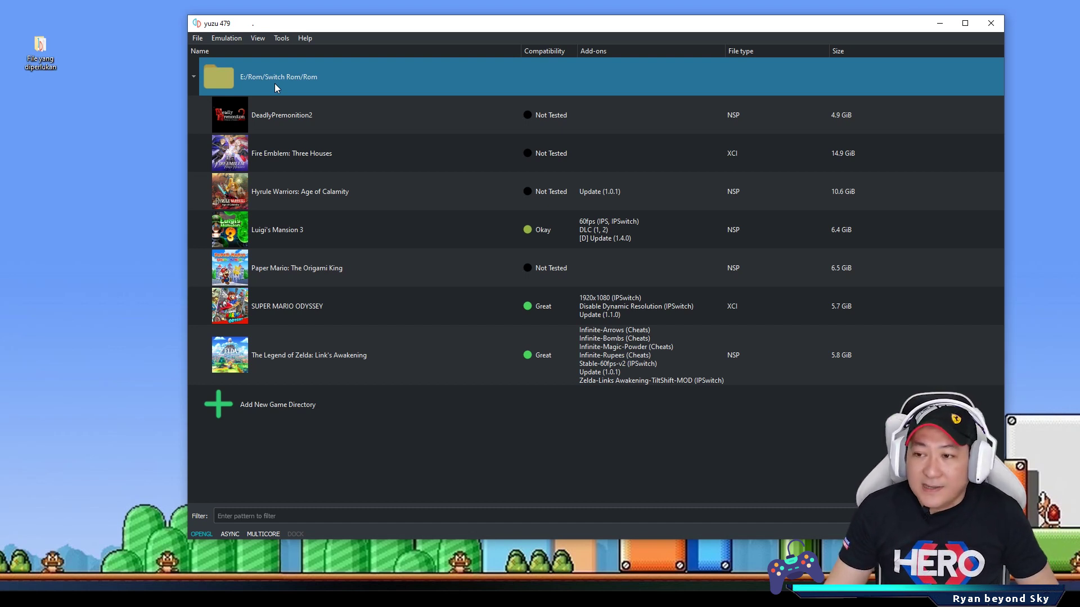
Open the location of the E:/Rom/Switch Rom/Rom game directory from yuzu, review its ROM files and close the folder.
right_click(274, 84)
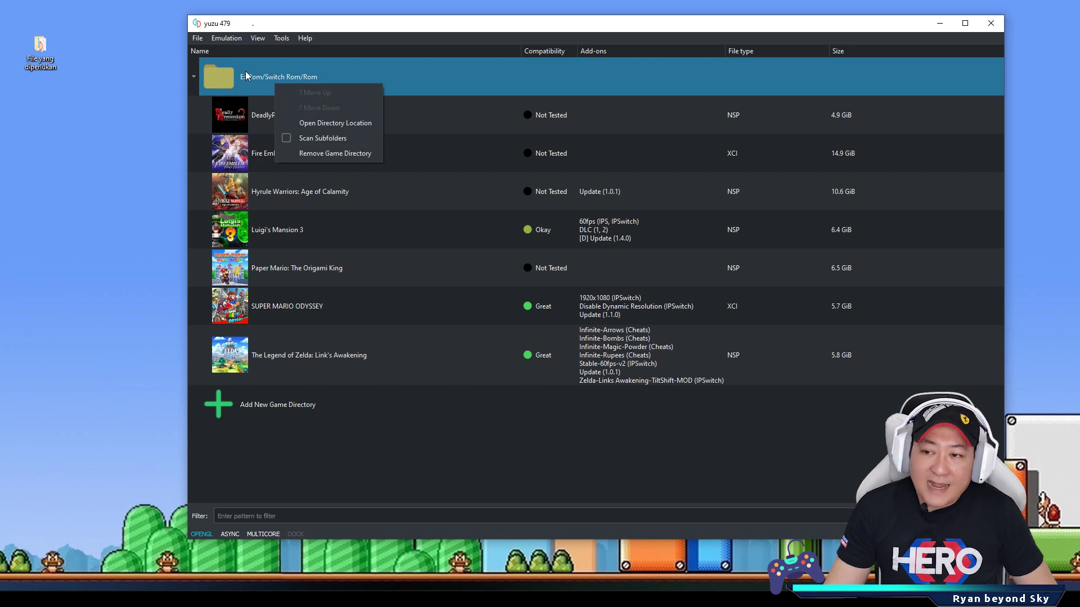
click(363, 126)
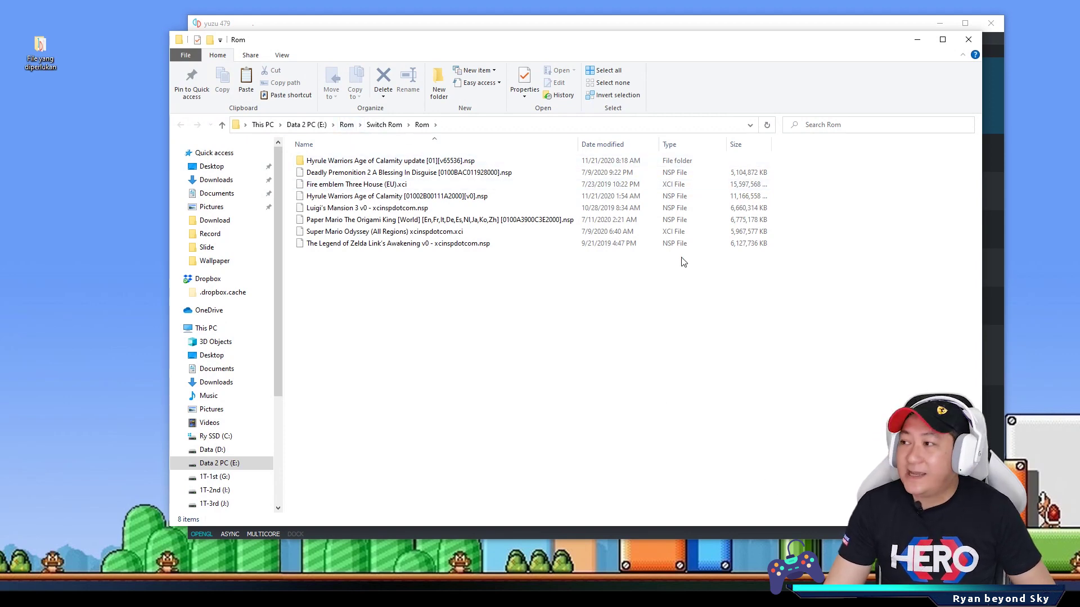
click(977, 38)
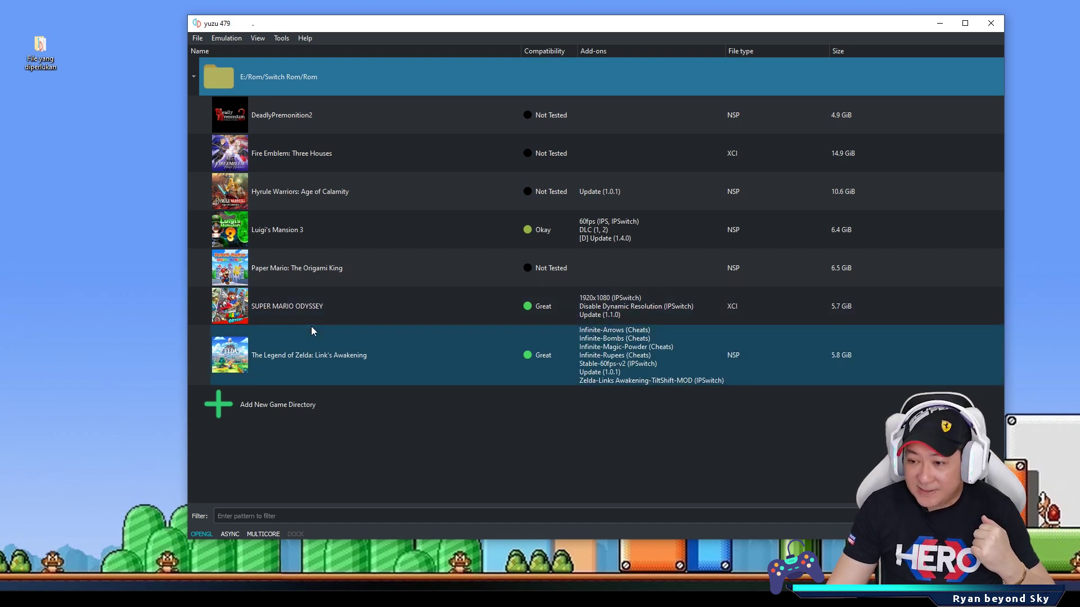
Launch SUPER MARIO ODYSSEY from the game list and try it out from its title menu.
double_click(239, 307)
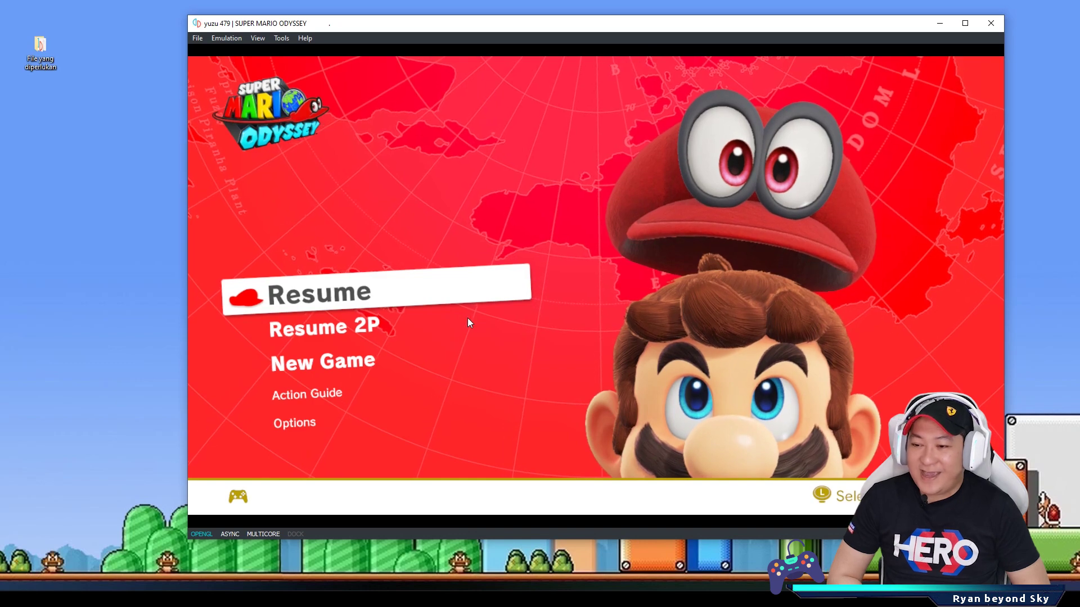
key(c)
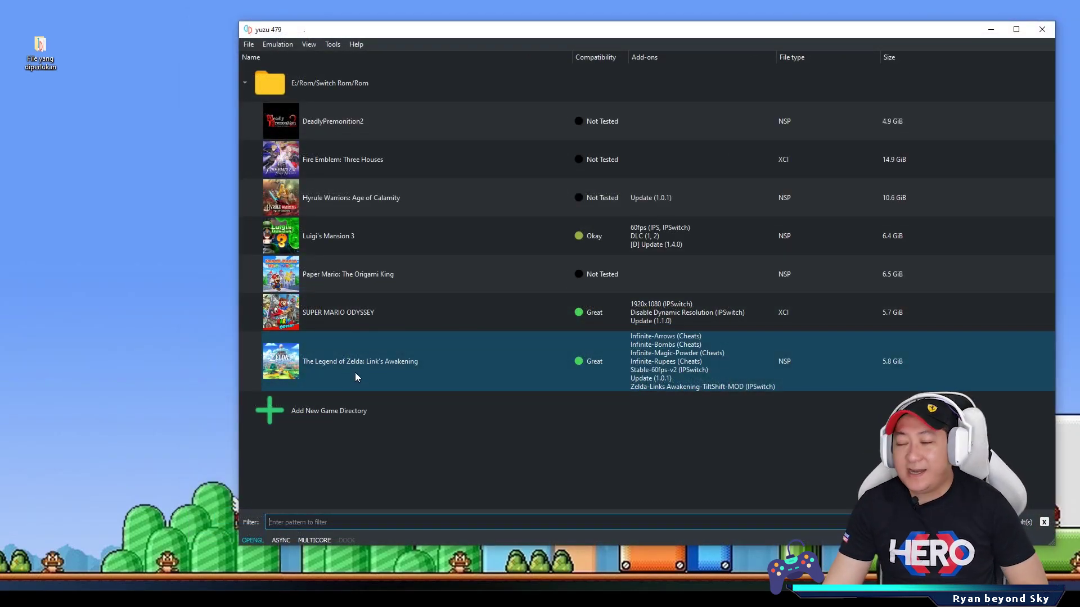
Launch The Legend of Zelda: Link's Awakening and start the File 2 save in Mabe Village.
double_click(457, 367)
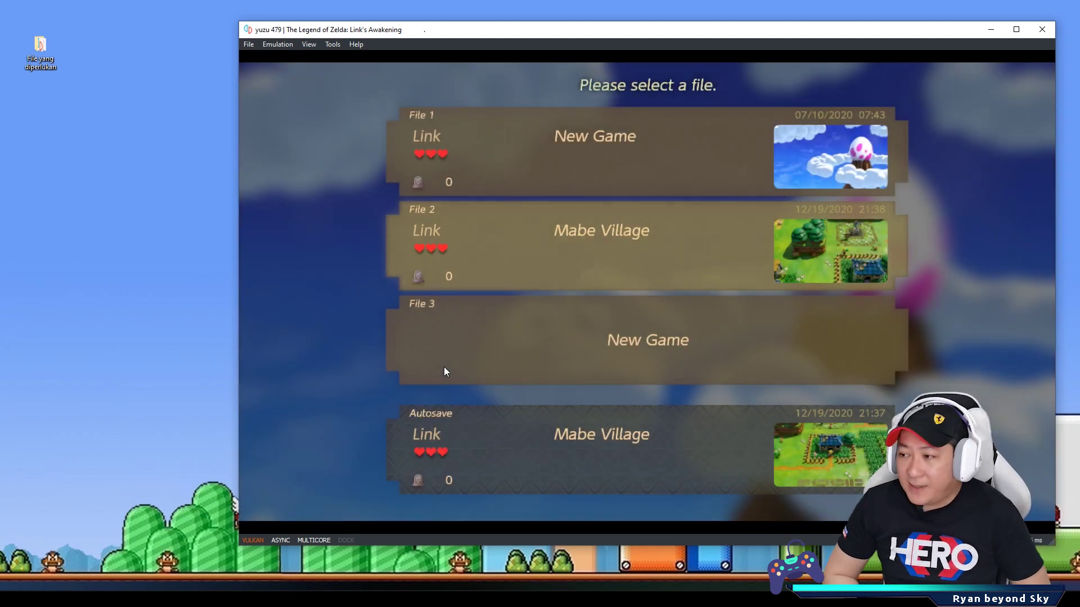
key(Return)
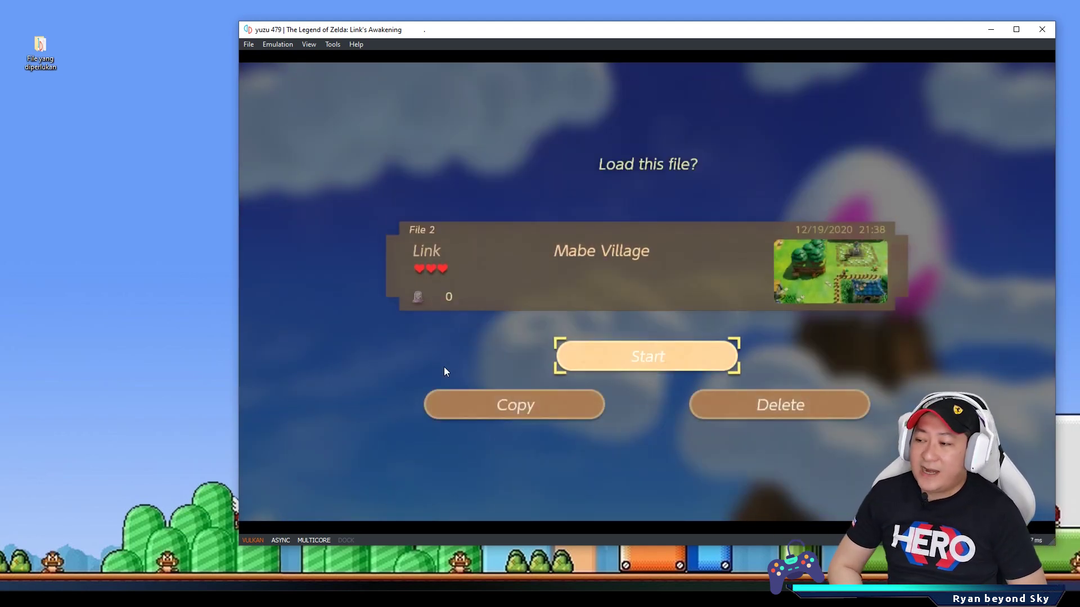
key(Return)
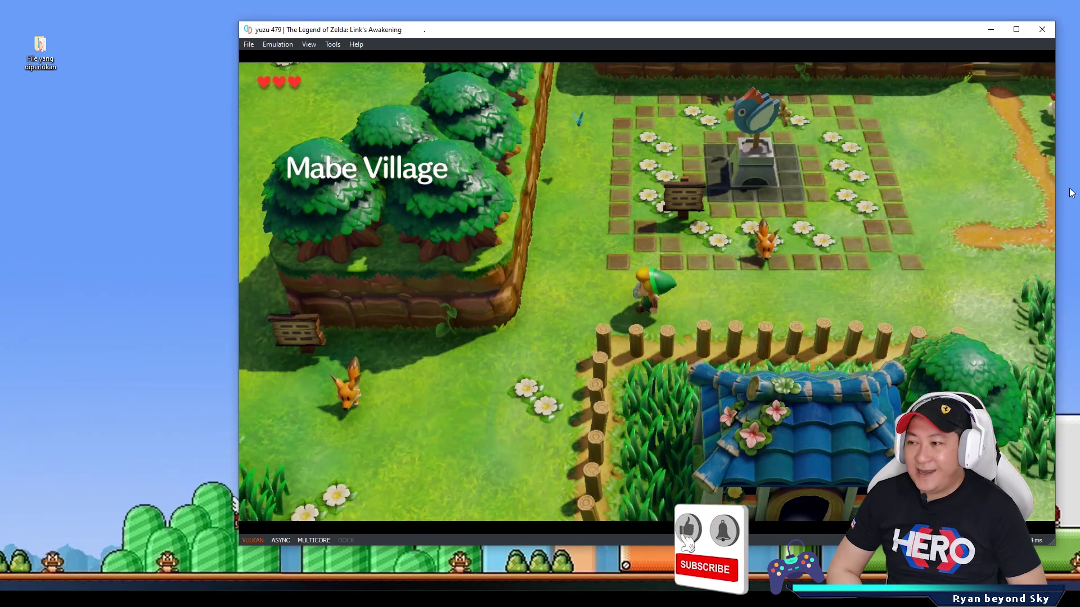
Walk Link through Mabe Village and down the path past the southern signpost to test the gameplay.
key(Down)
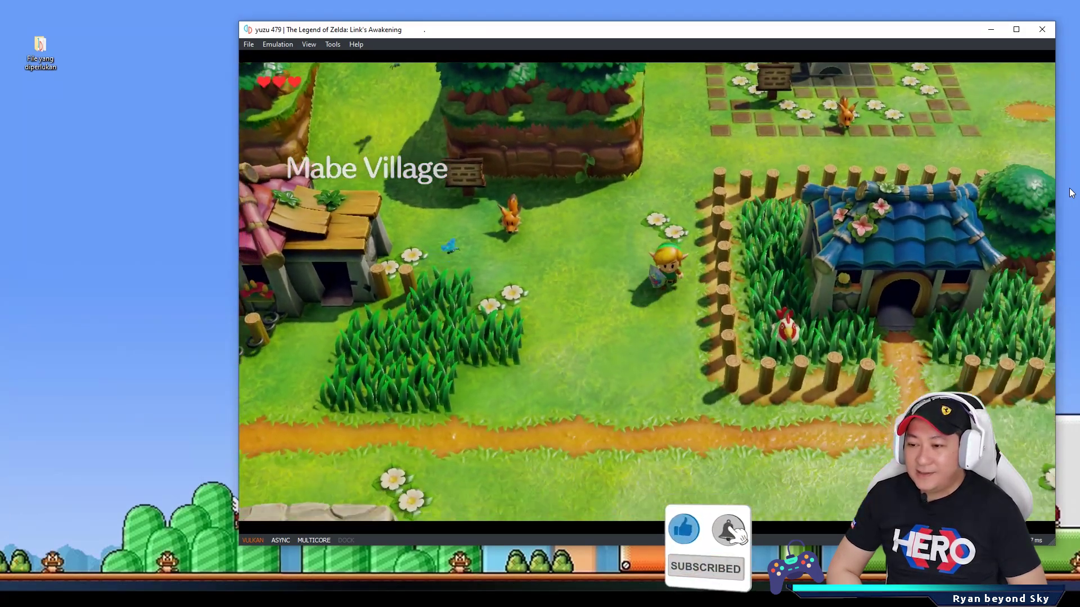
key(Down)
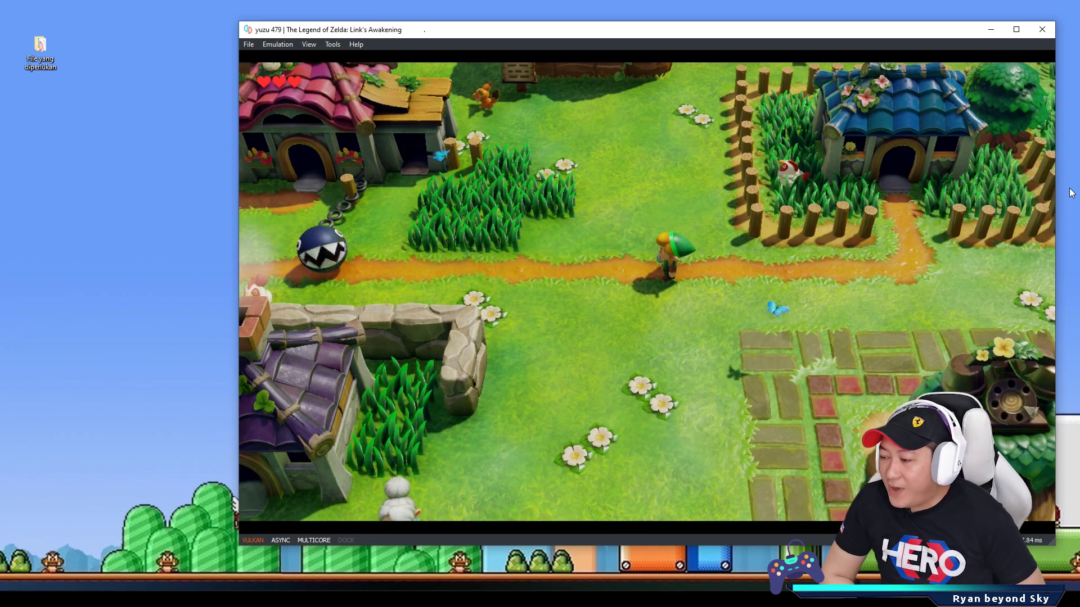
key(Down)
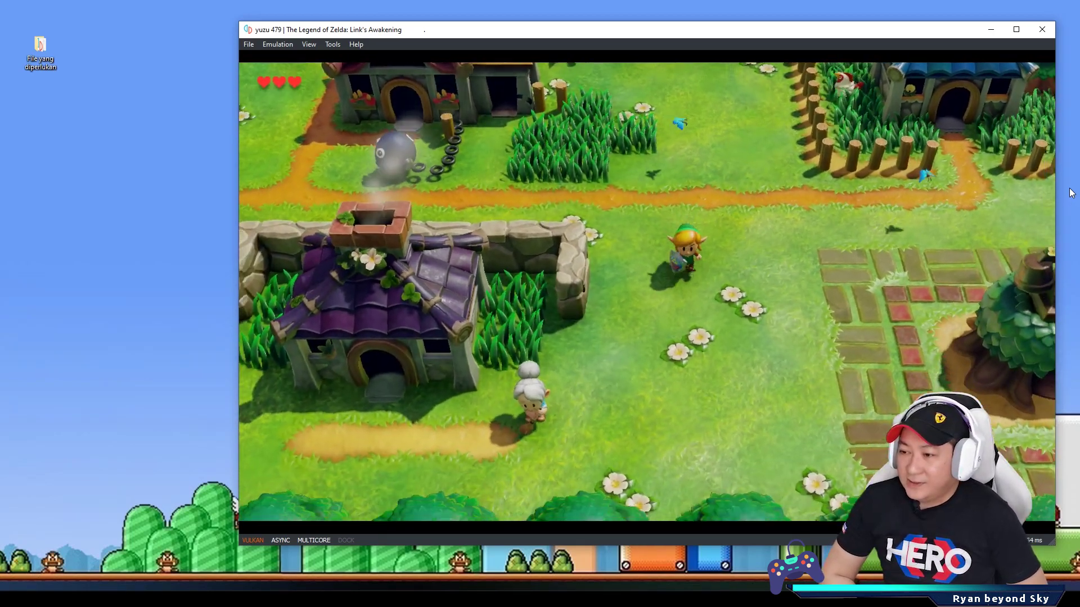
key(Up)
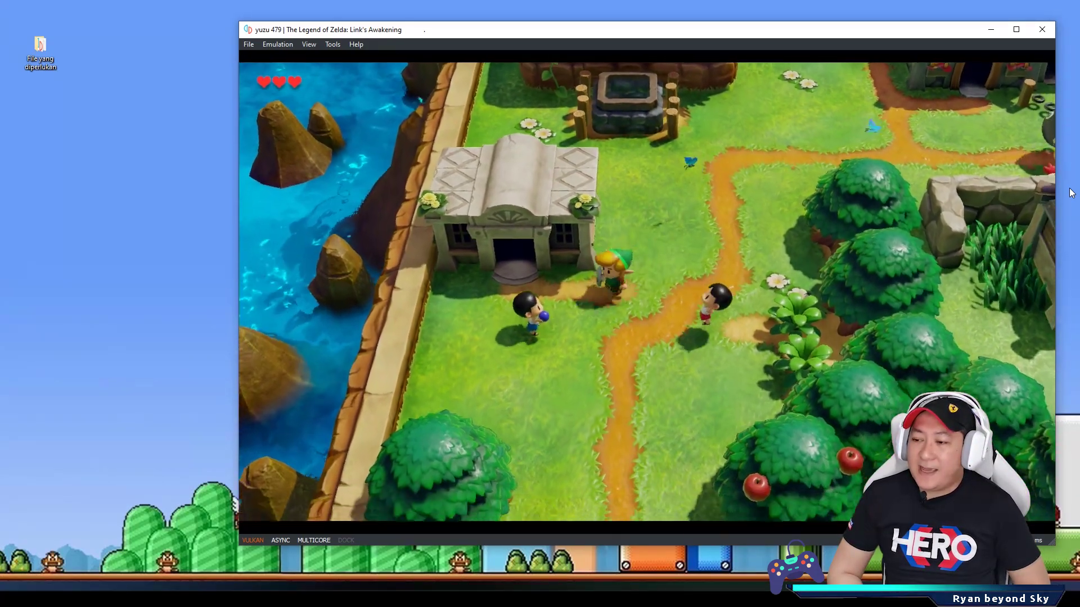
key(Down)
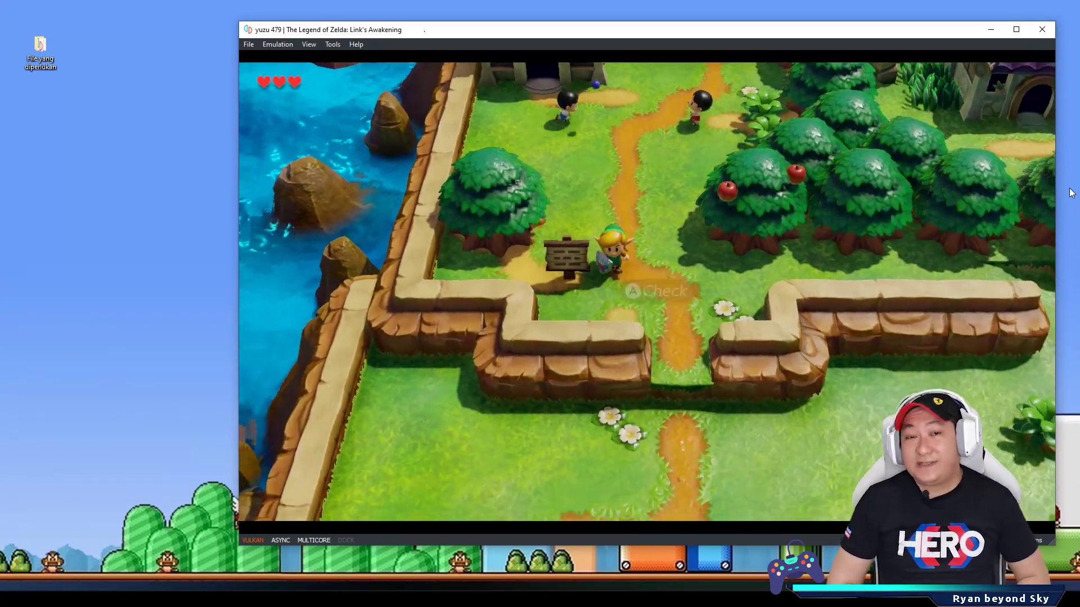
key(Down)
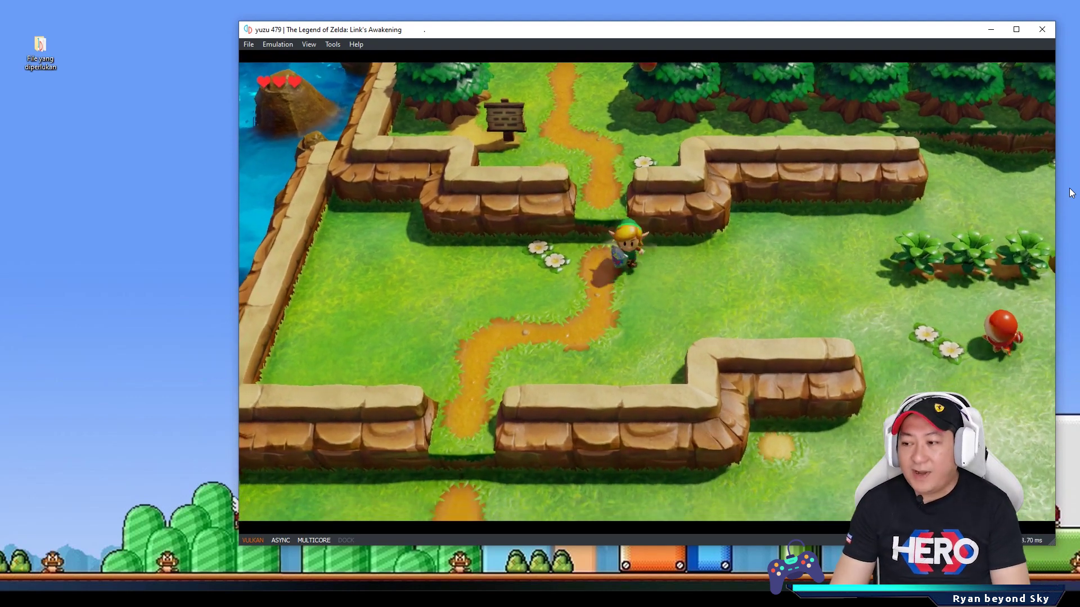